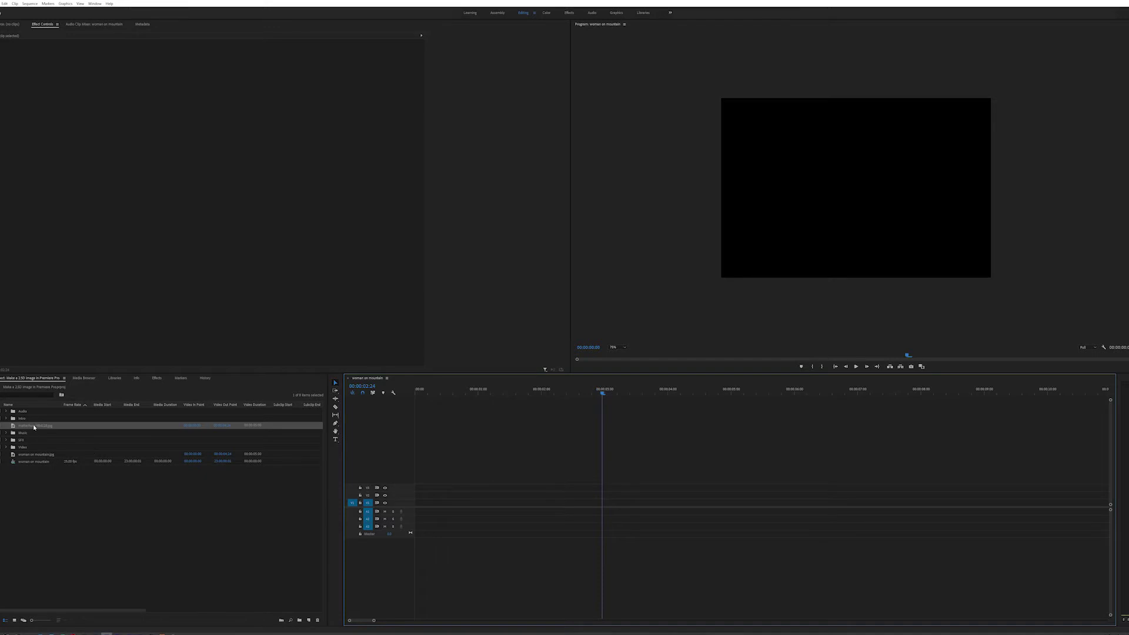
Step: Place the Matterhorn photo on V1 and set its scale to 75
drag(33, 425, 416, 504)
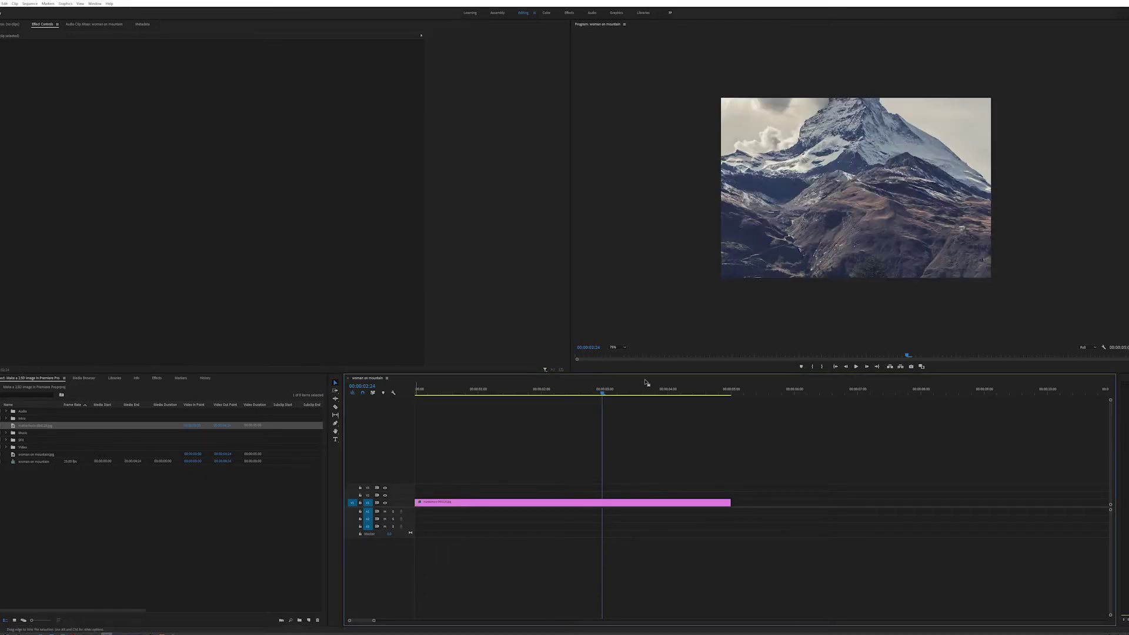
click(613, 502)
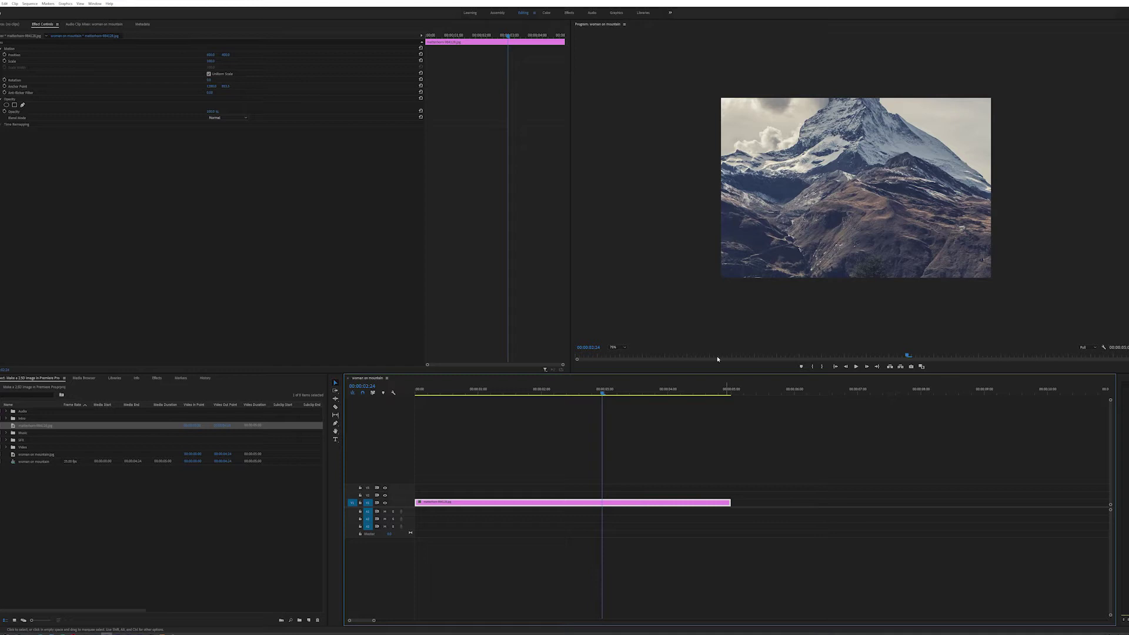
click(211, 61)
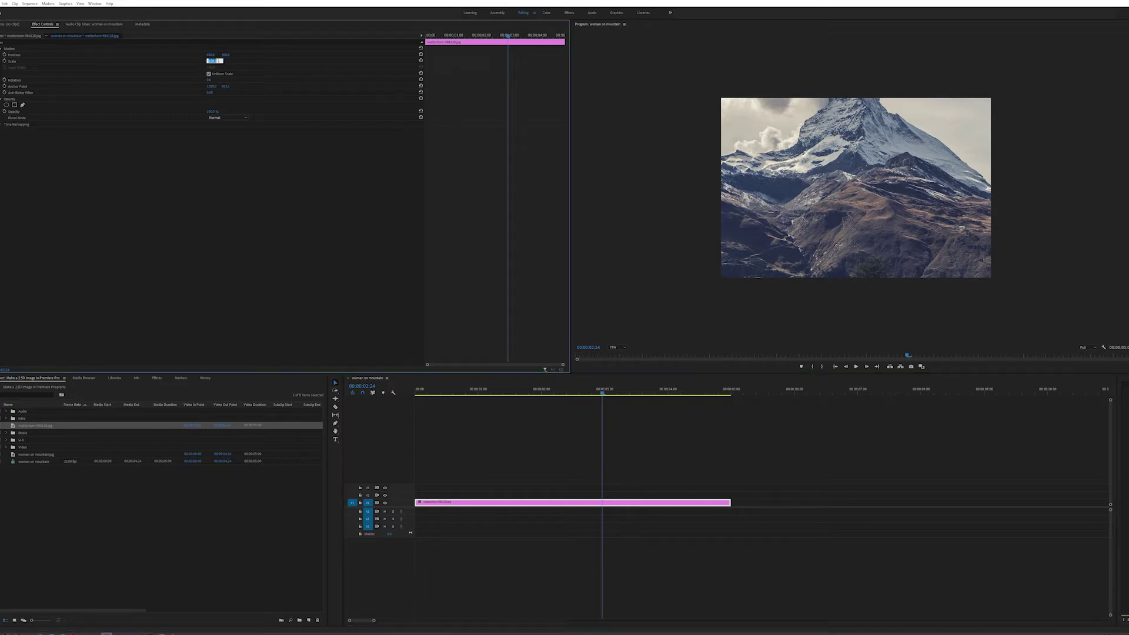
text(75)
key(Return)
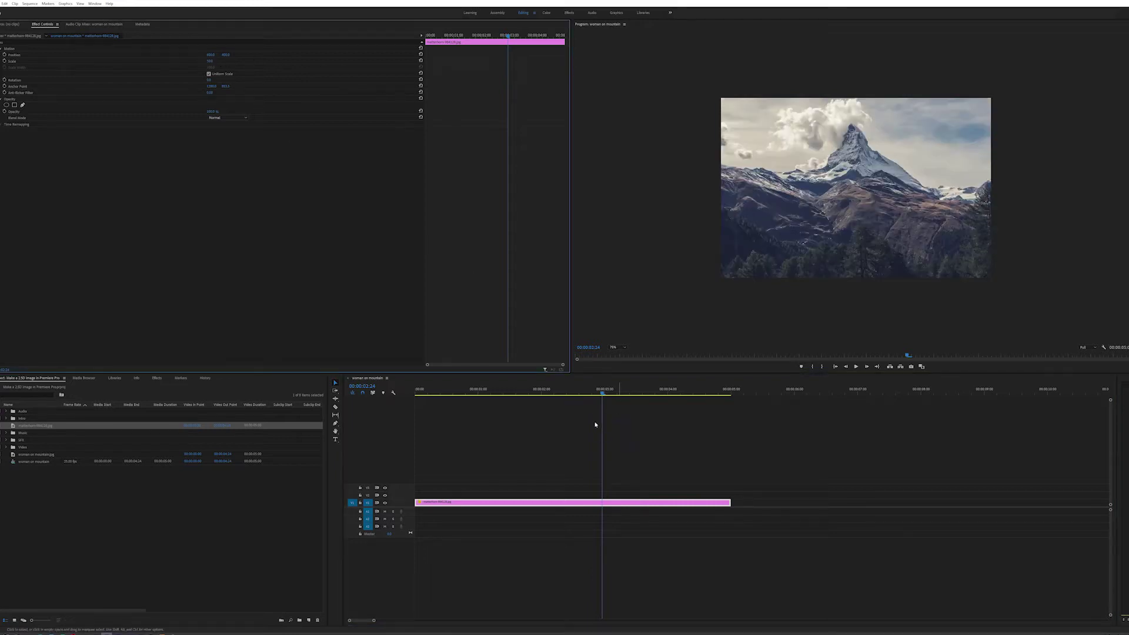
click(587, 425)
Step: Add woman on mountain.jpg and stack it on V2 above the Matterhorn at 00:00
click(521, 391)
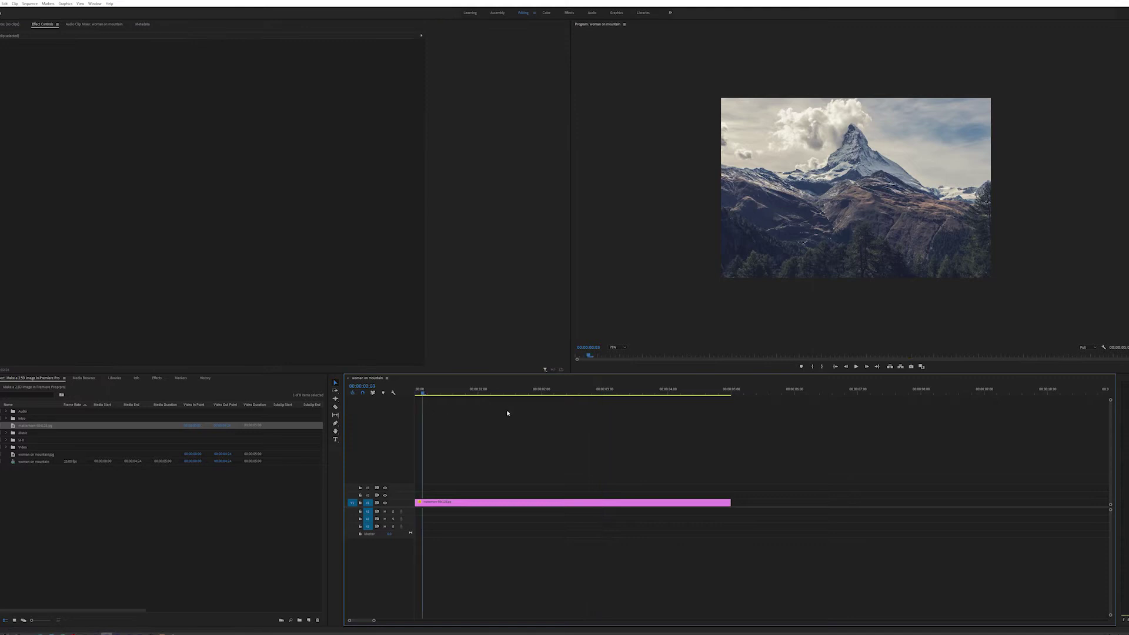
drag(33, 424, 72, 432)
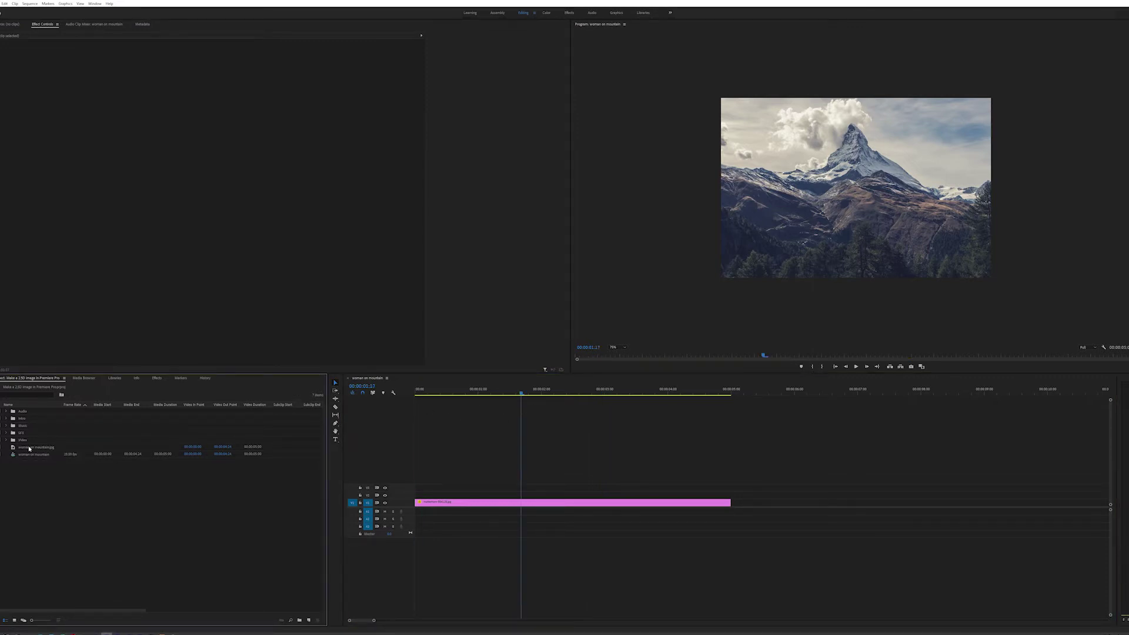
key(ctrl+z)
drag(30, 458, 756, 503)
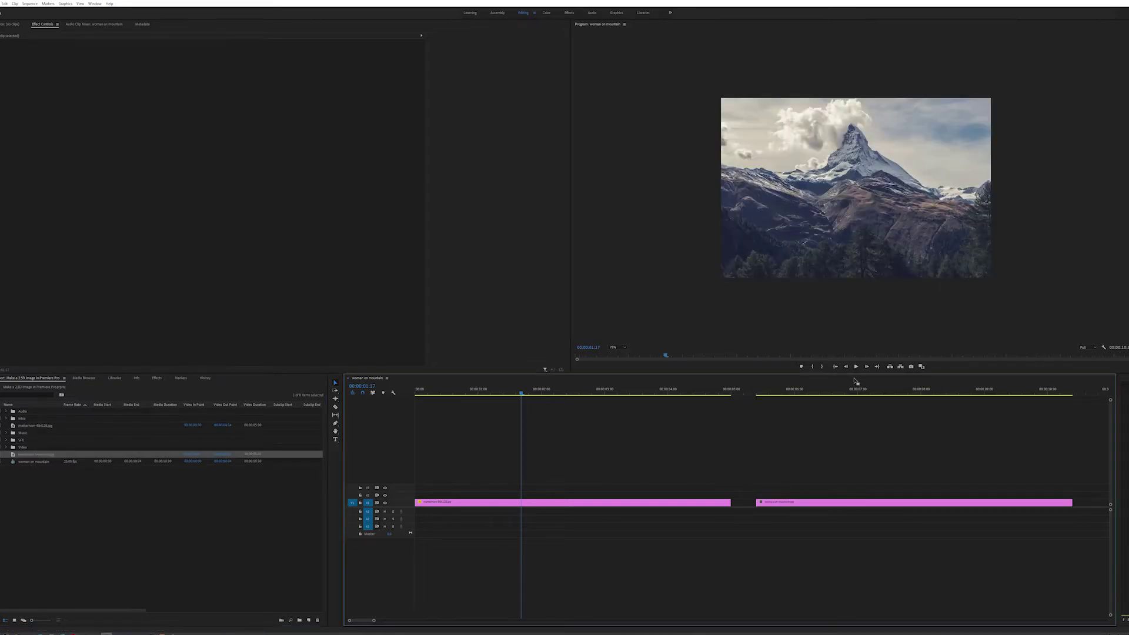
click(852, 389)
click(910, 390)
click(809, 504)
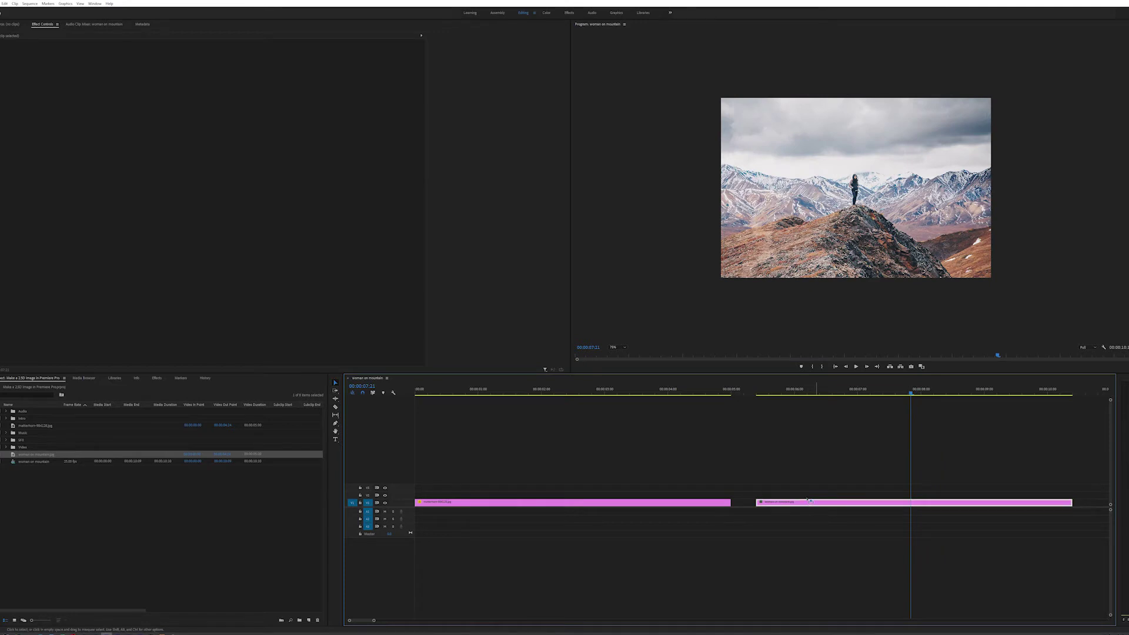
drag(508, 492, 466, 495)
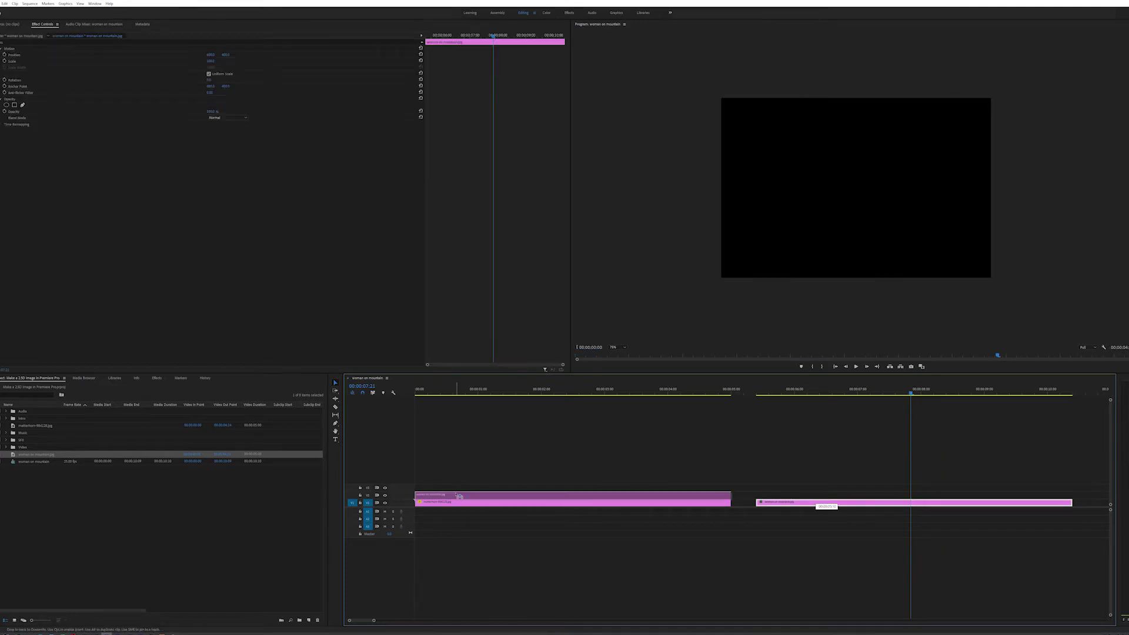
drag(508, 388, 640, 404)
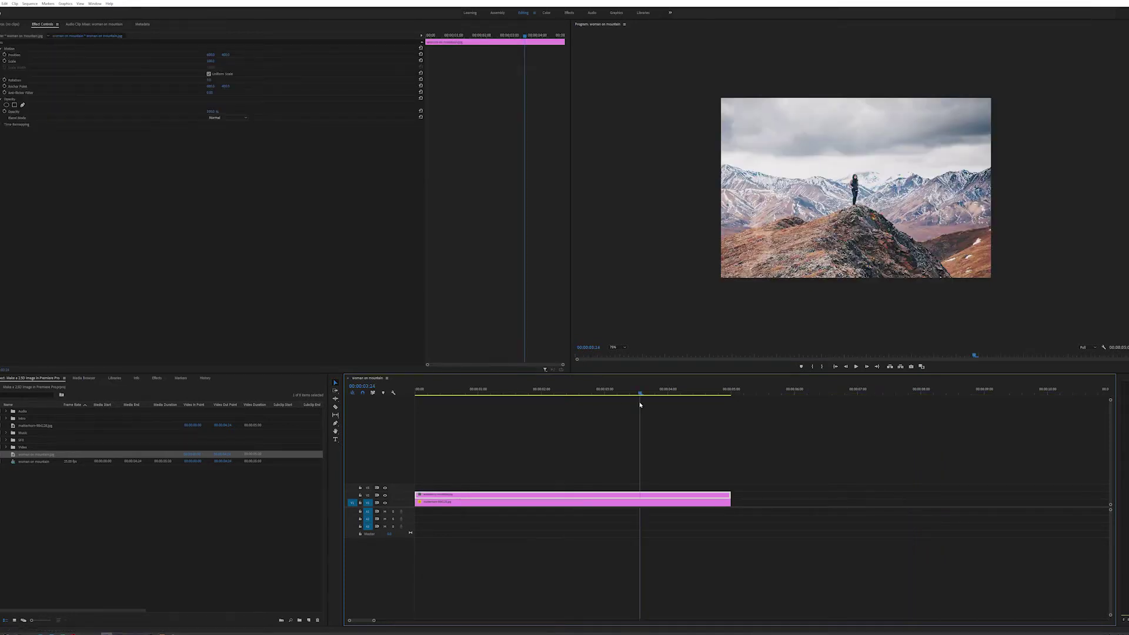
drag(465, 407, 456, 413)
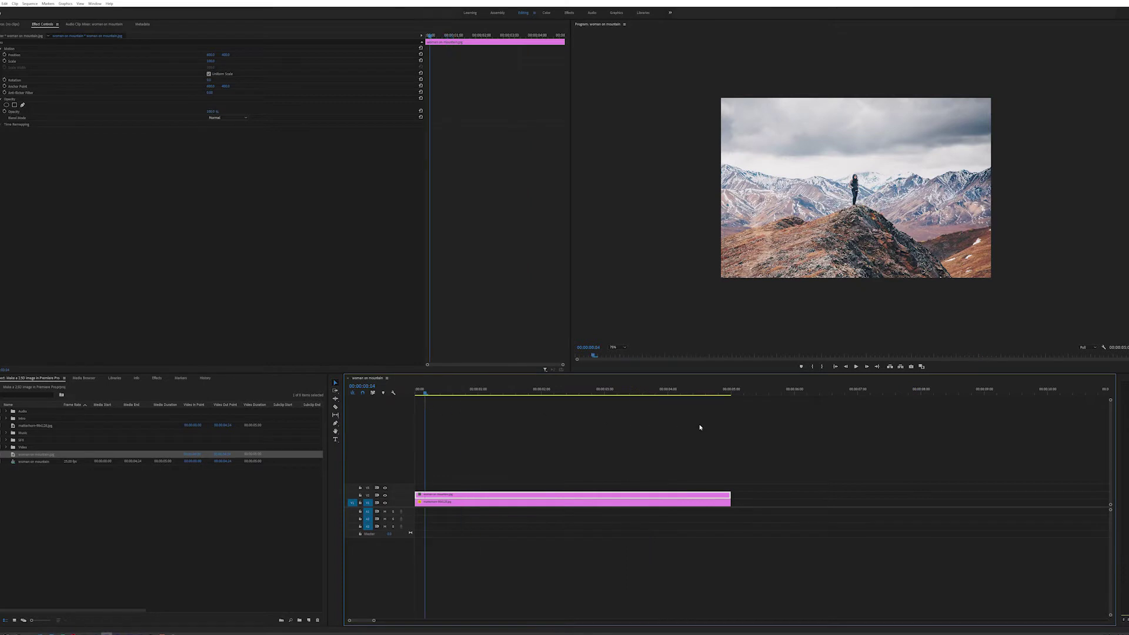
Step: Play the stacked photos, then add a free-draw Bezier opacity mask to the woman clip
key(space)
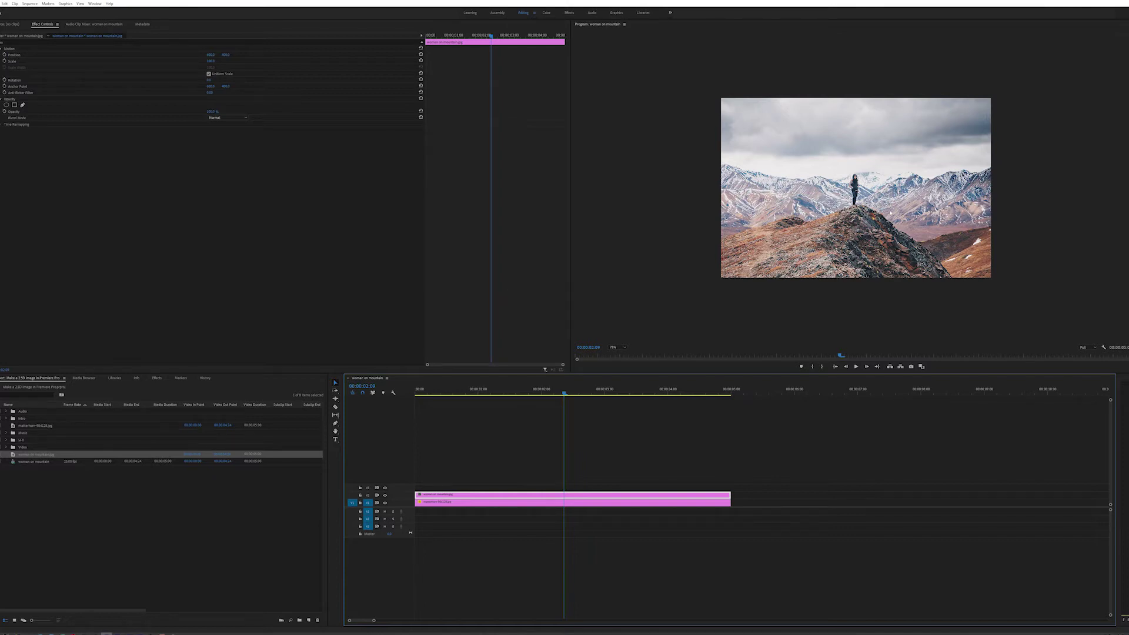
click(503, 472)
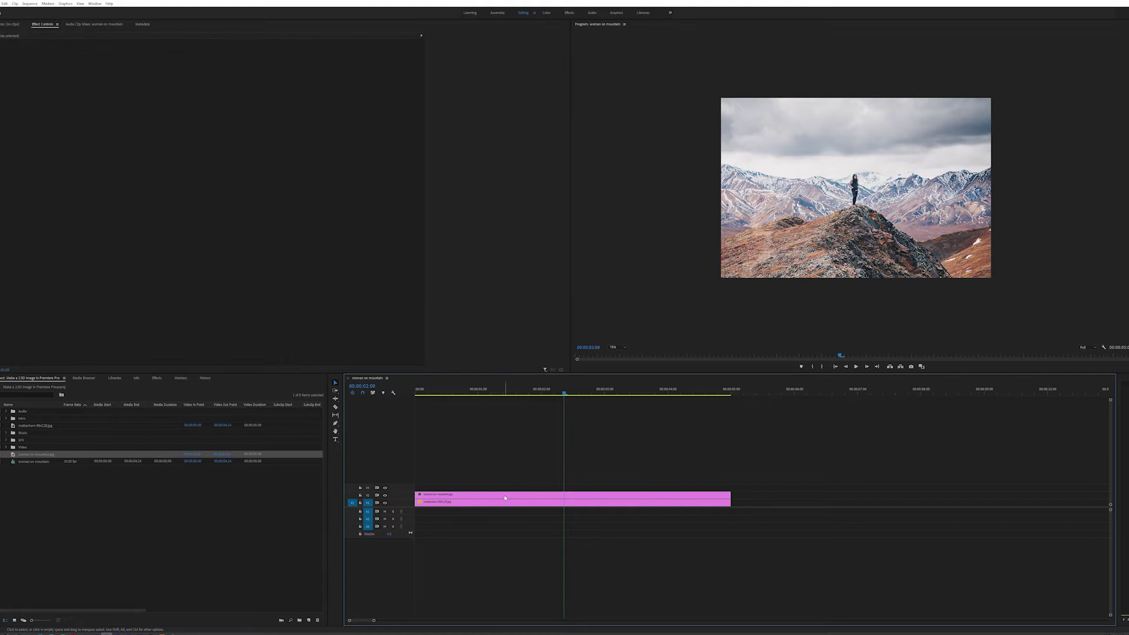
click(505, 498)
click(22, 106)
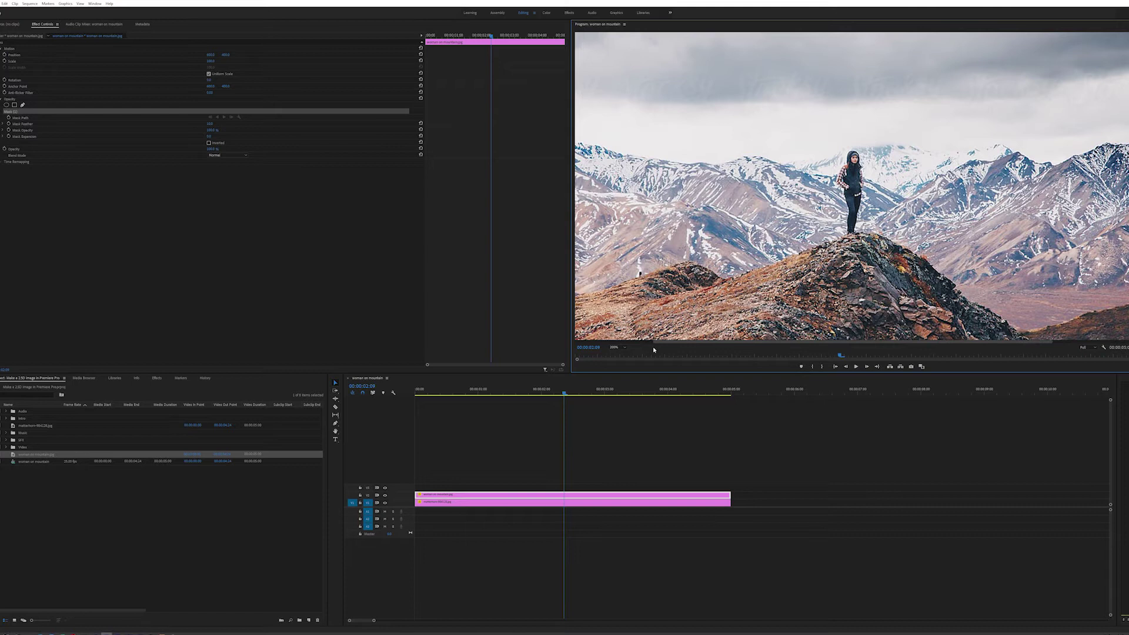
scroll(851, 185, left, 3)
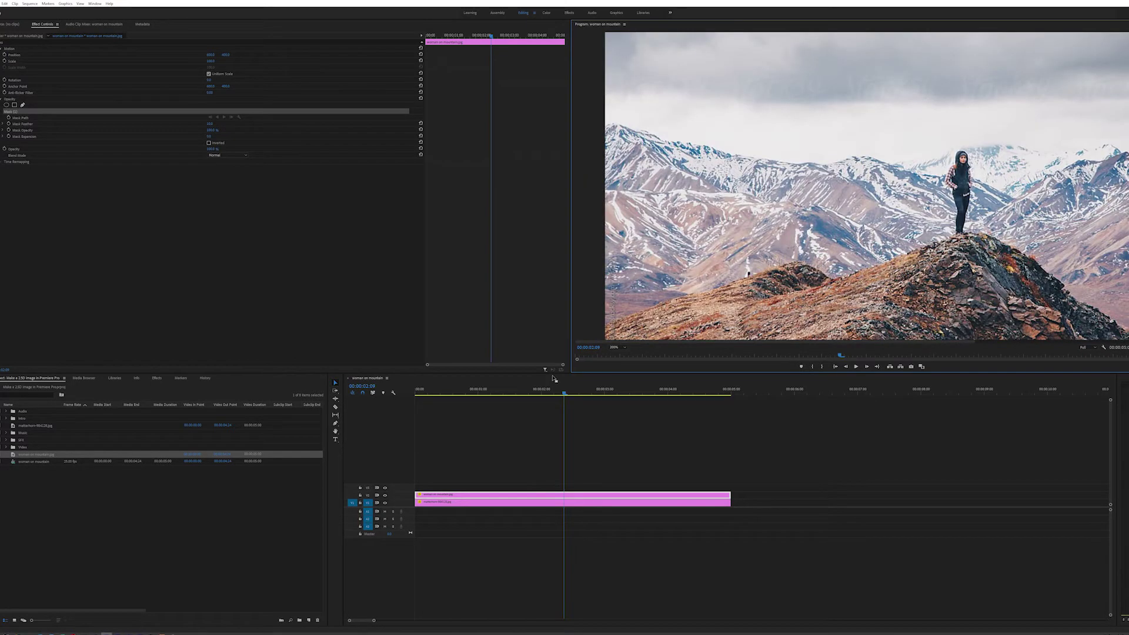
click(420, 425)
key(Home)
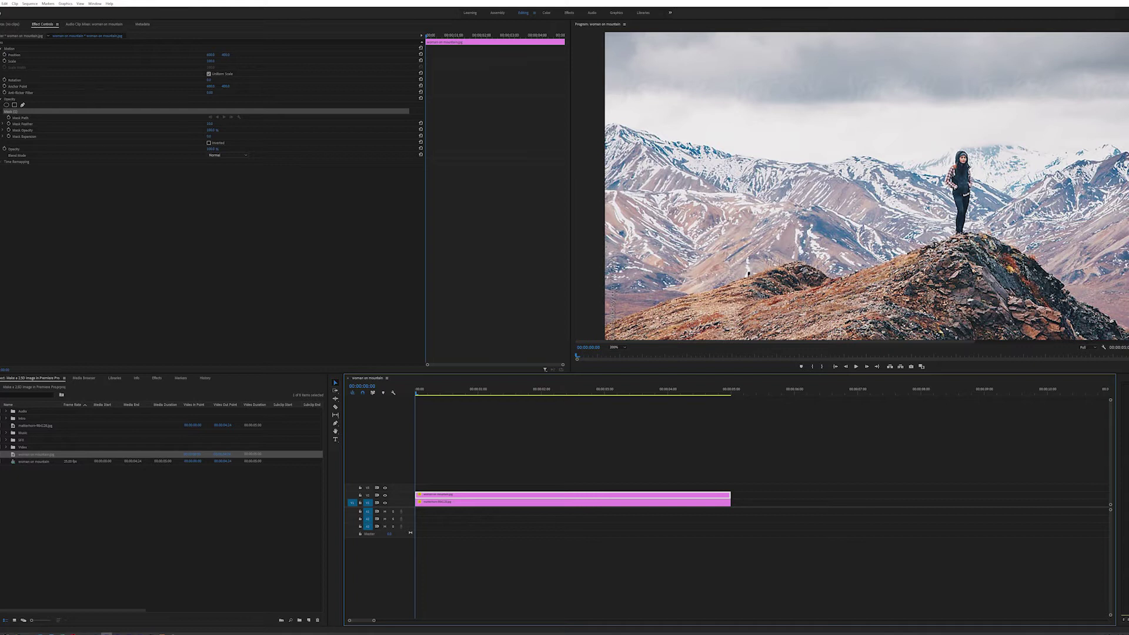
scroll(607, 241, down, 3)
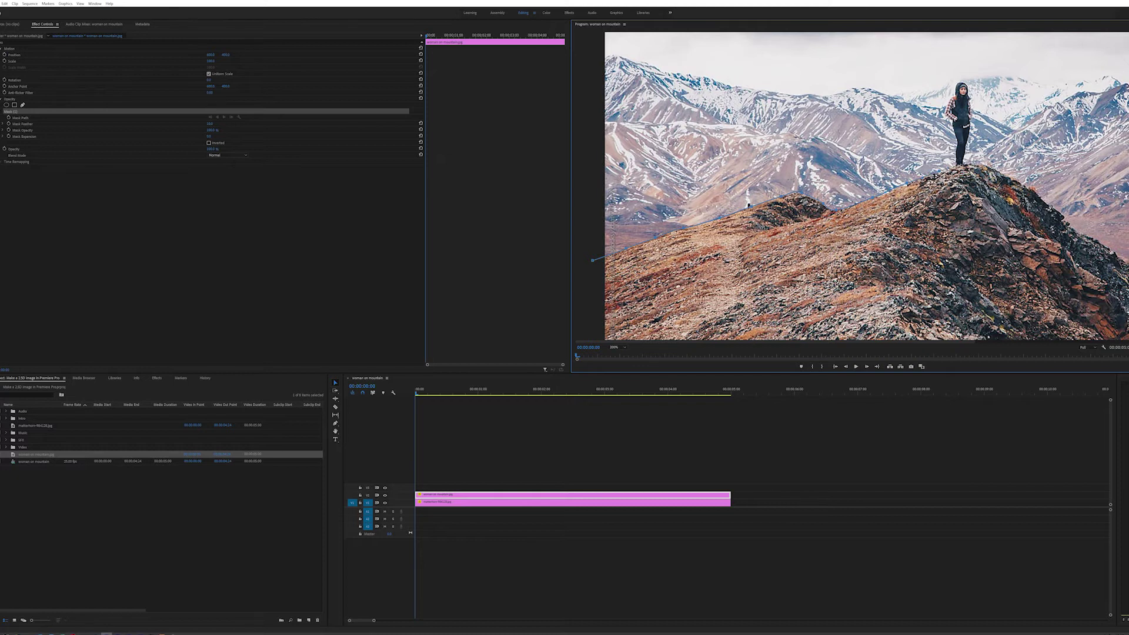
Step: At 400% zoom, place mask points along the woman's left arm and shoulder
click(620, 347)
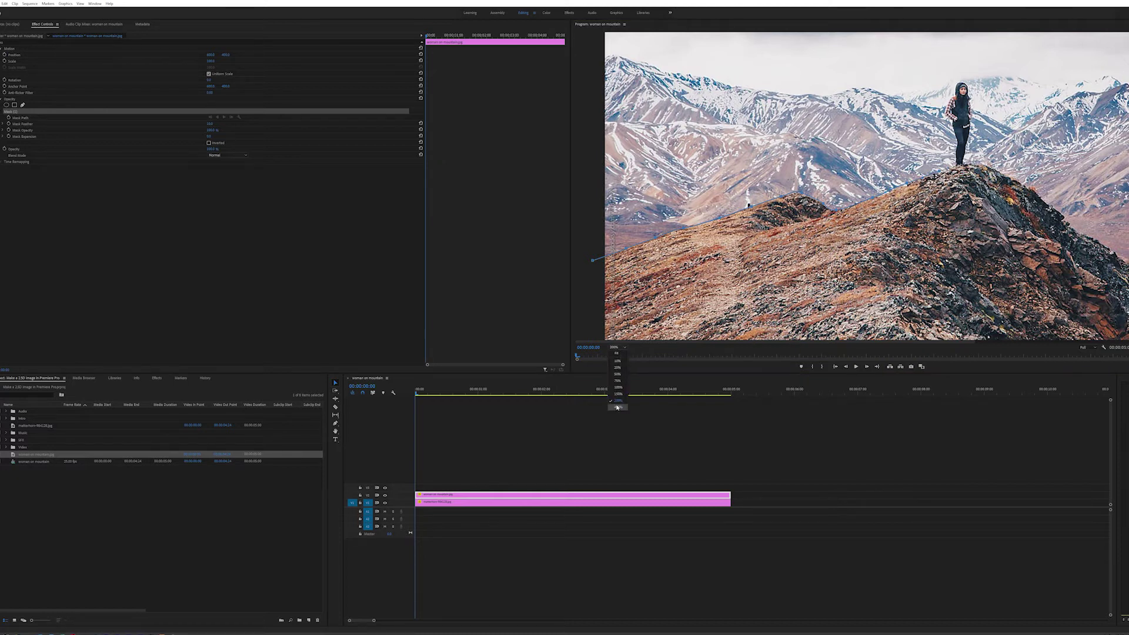
click(618, 391)
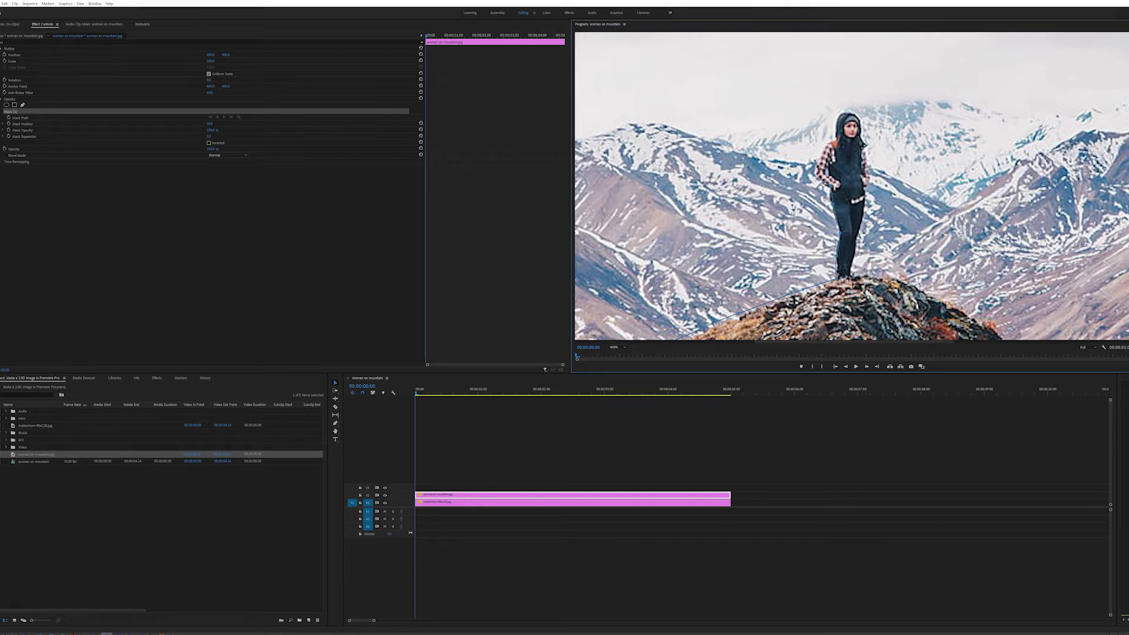
click(822, 148)
click(830, 141)
key(ctrl+z)
click(830, 141)
Step: Curve the mask over her hood, then extend it along the rock top and edge
drag(838, 114, 854, 112)
drag(861, 117, 868, 107)
click(893, 276)
drag(818, 342, 844, 340)
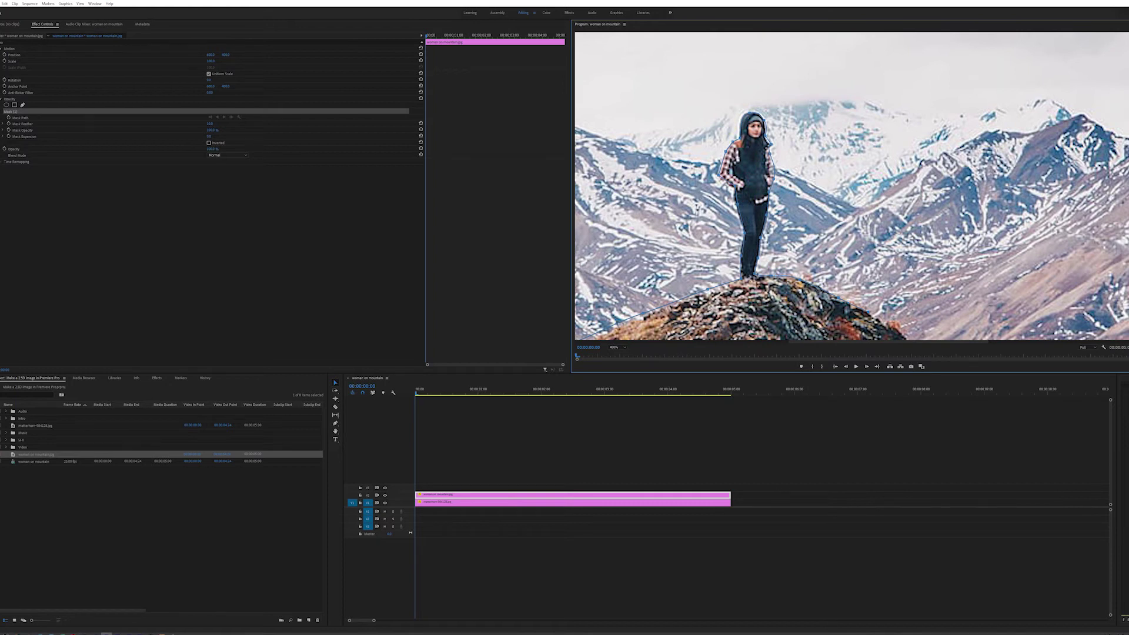
scroll(931, 154, down, 3)
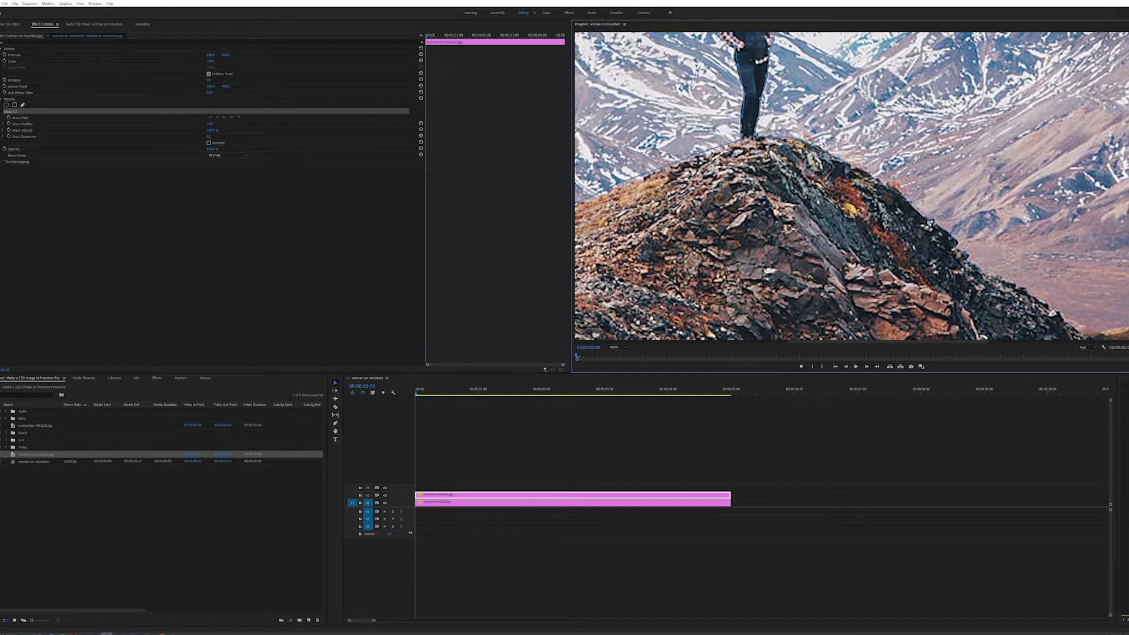
click(985, 270)
click(624, 349)
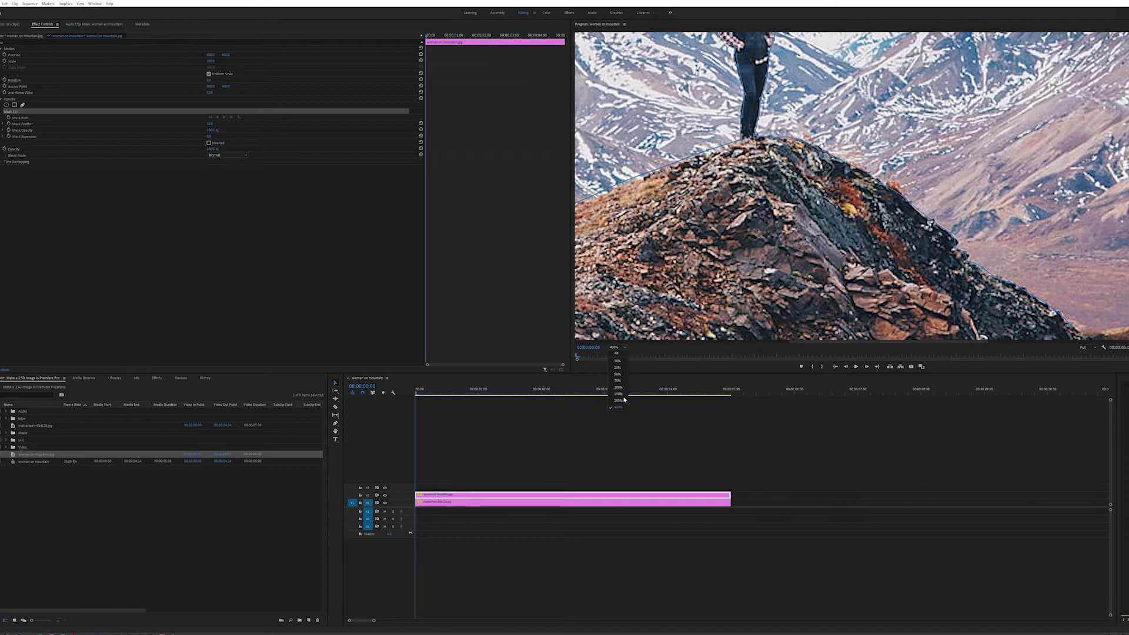
Step: At 200% zoom, extend the mask right along the ridge past the image's edge
click(625, 400)
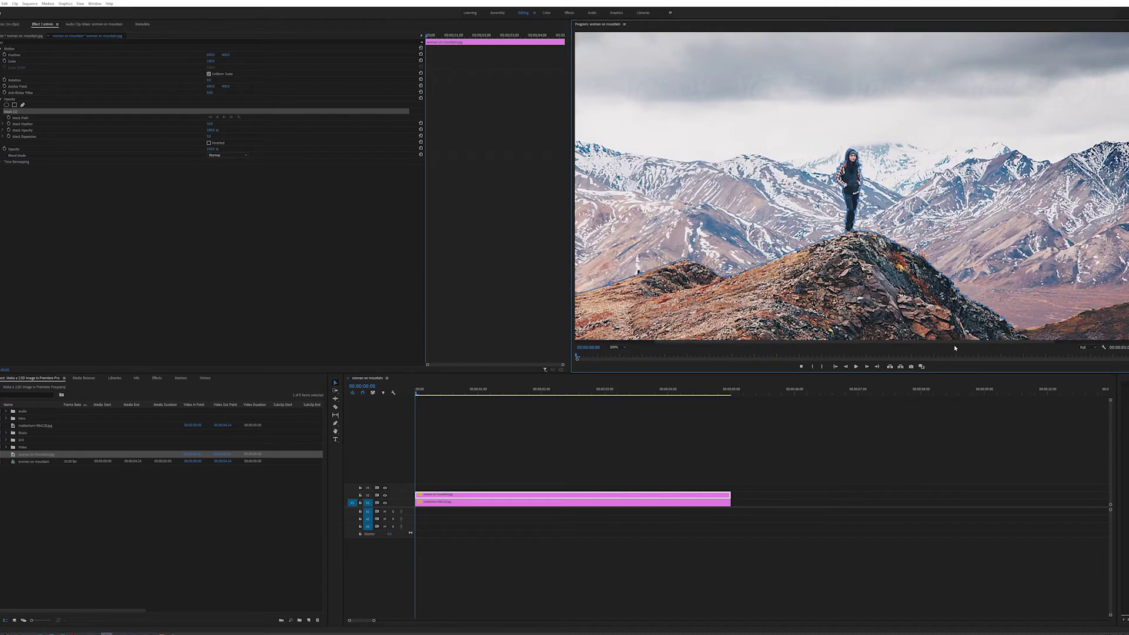
scroll(955, 347, right, 5)
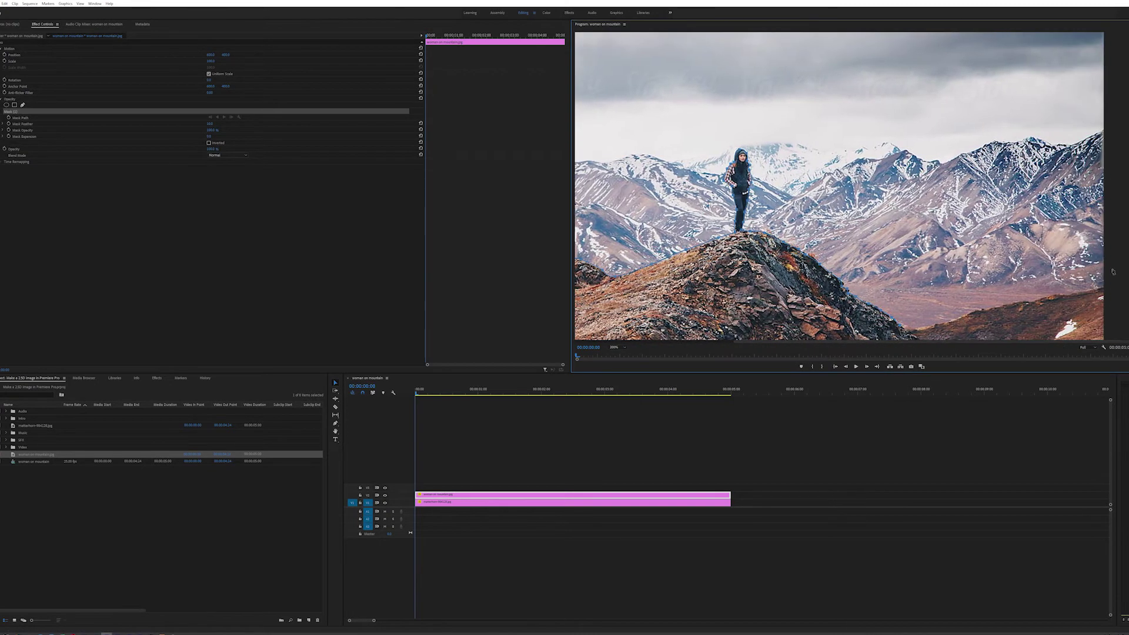
scroll(839, 186, down, 1)
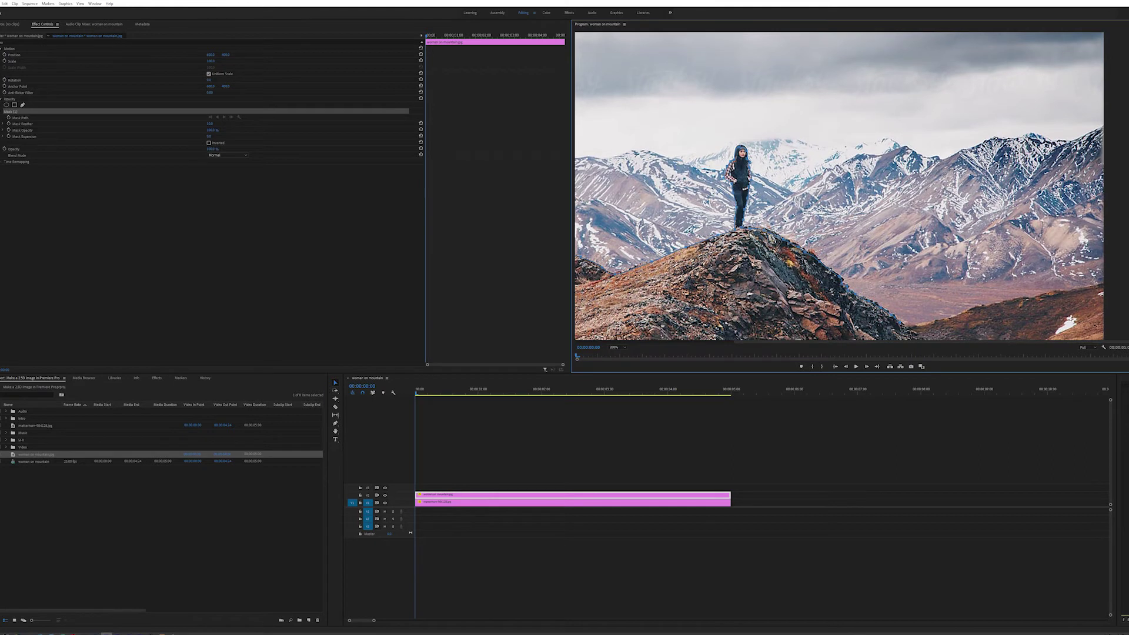
scroll(948, 253, down, 5)
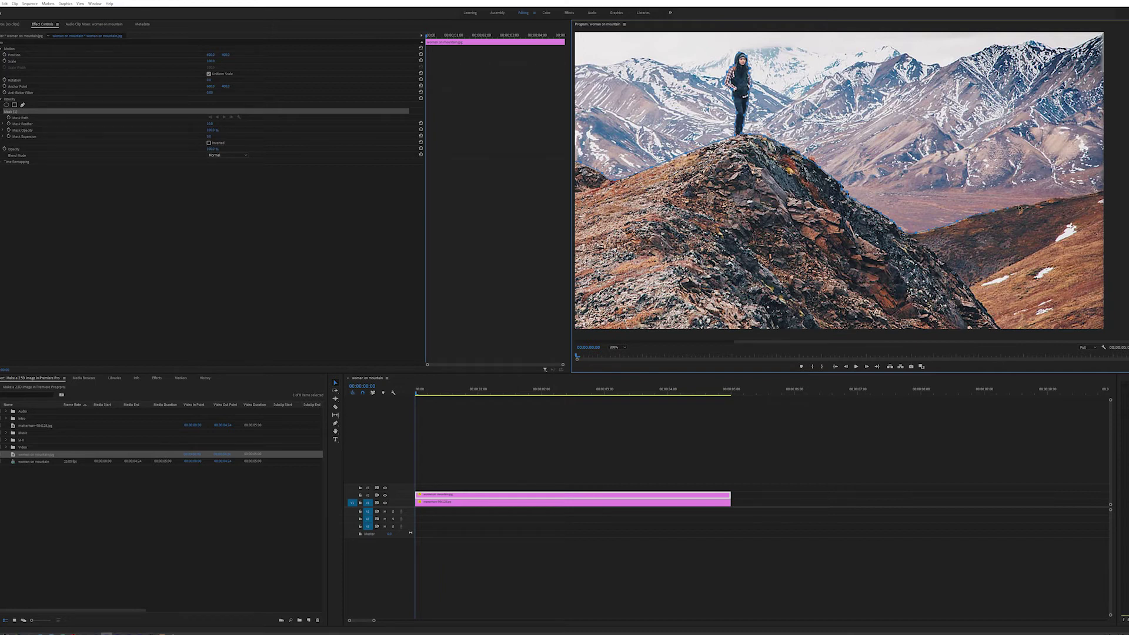
click(1060, 201)
click(1103, 194)
click(1119, 187)
Step: At 75% zoom, close the mask via points below the right edge and bottom-left corner
click(626, 348)
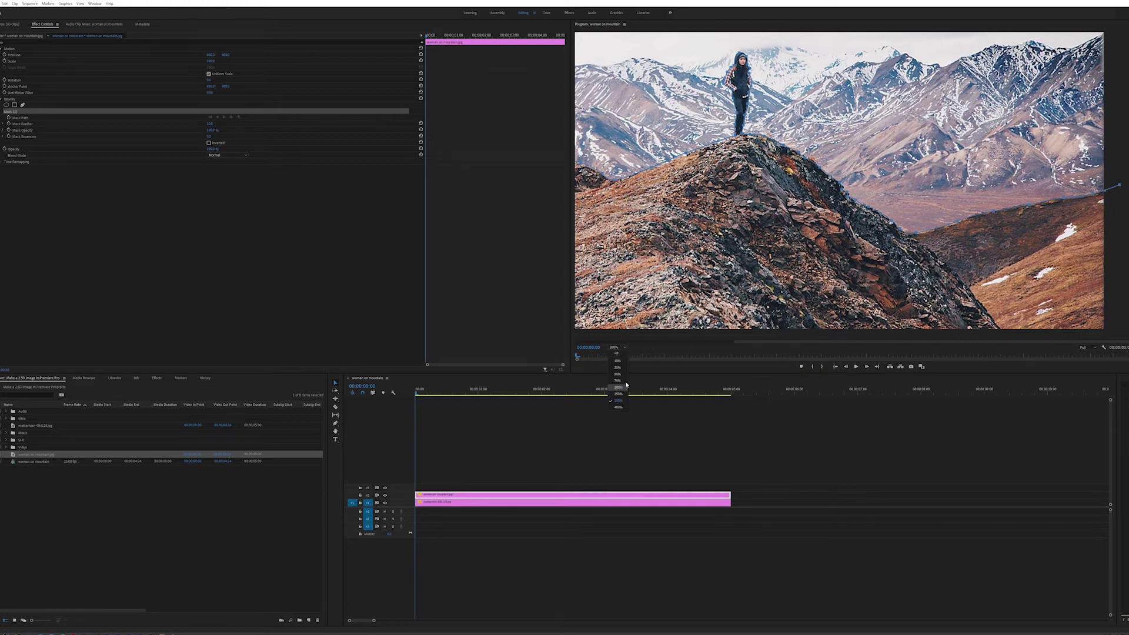
click(618, 387)
click(999, 289)
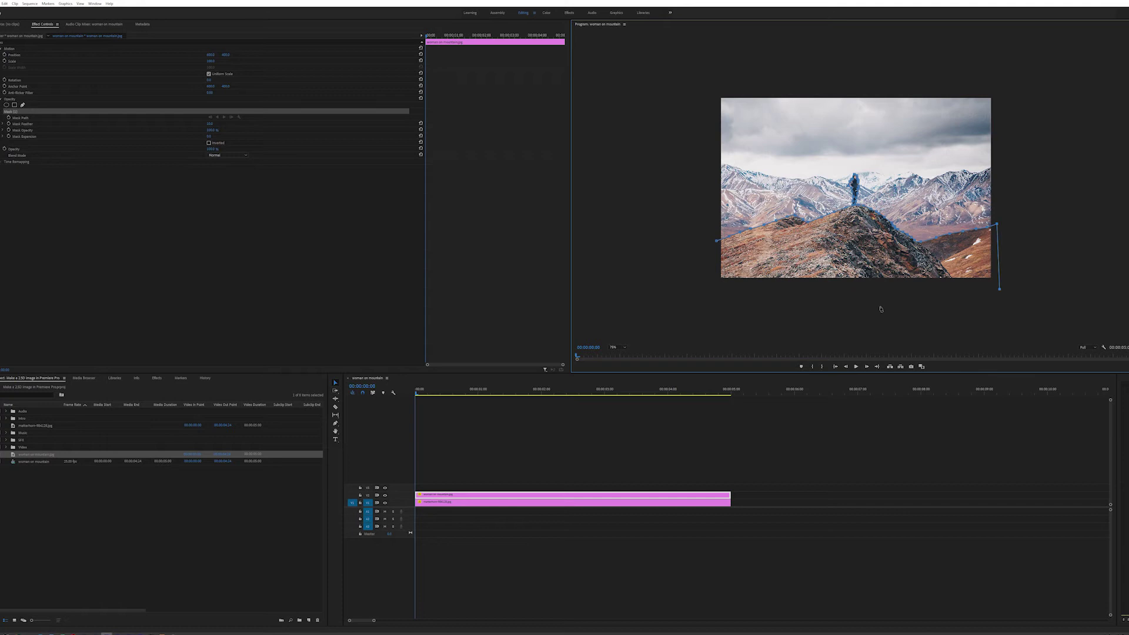
click(714, 287)
click(717, 241)
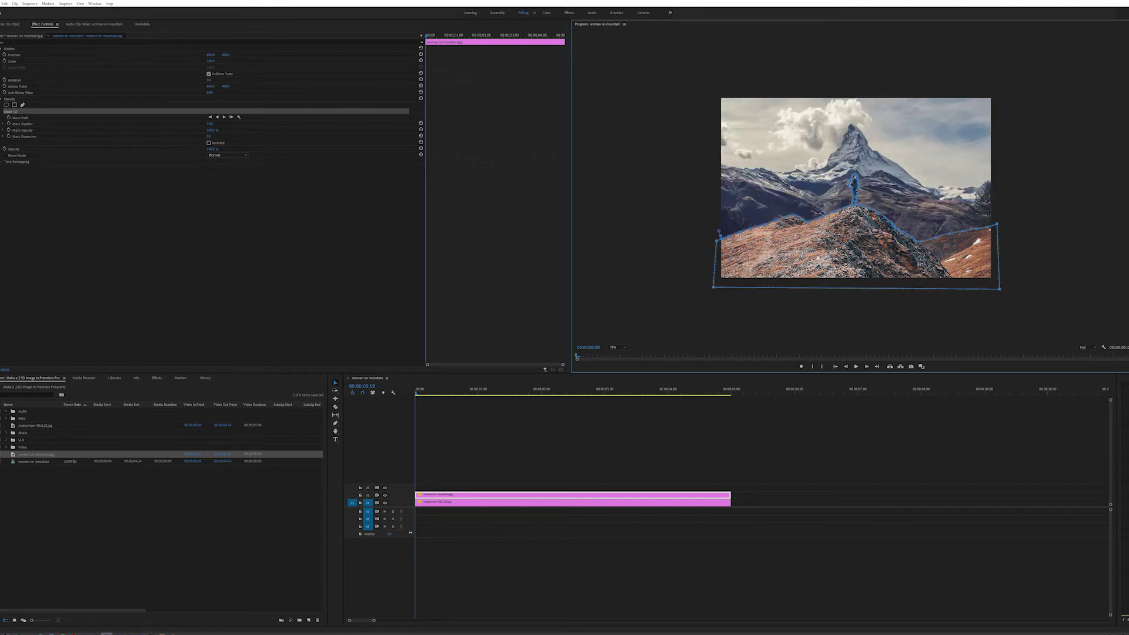
Step: Set Mask Feather to 0 and deselect the mask to hide its outline
click(210, 124)
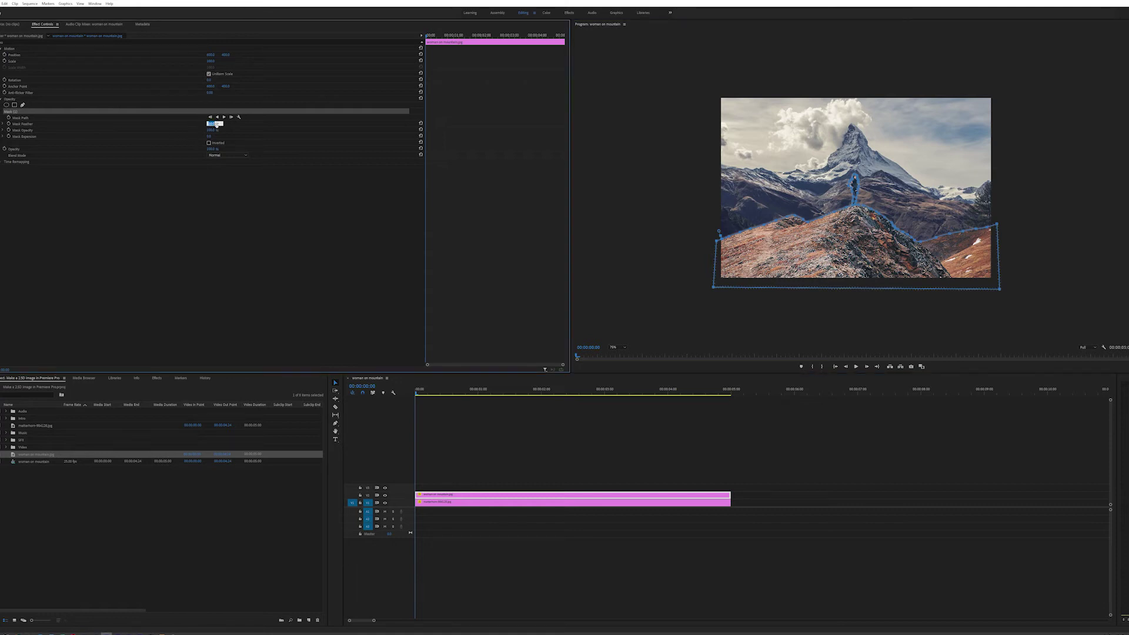
text(0)
key(Return)
click(699, 232)
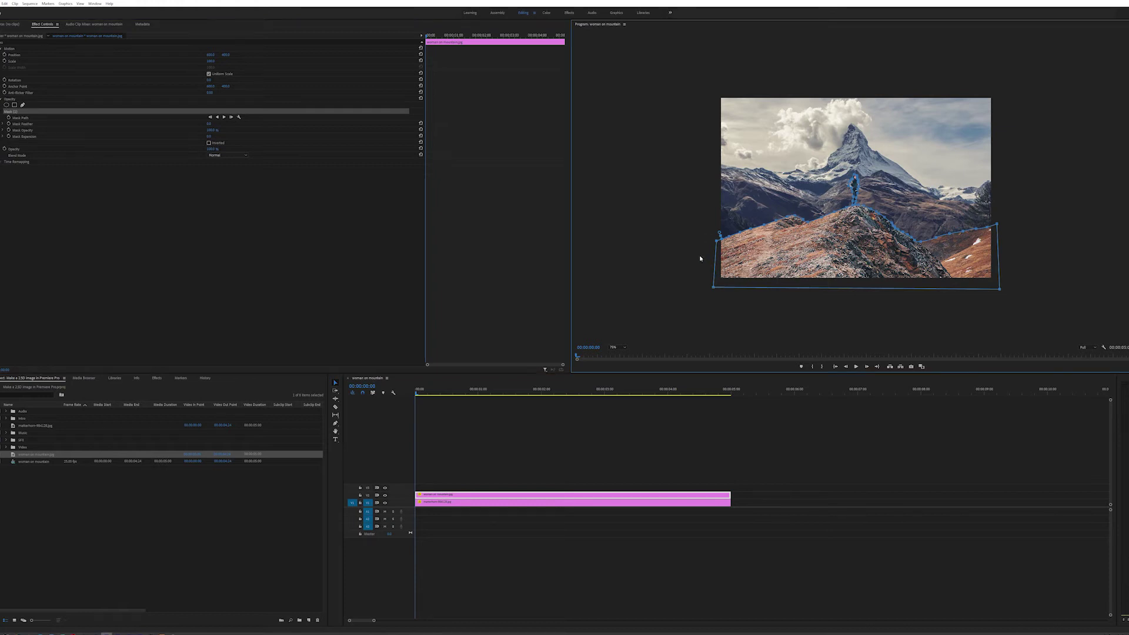
click(234, 189)
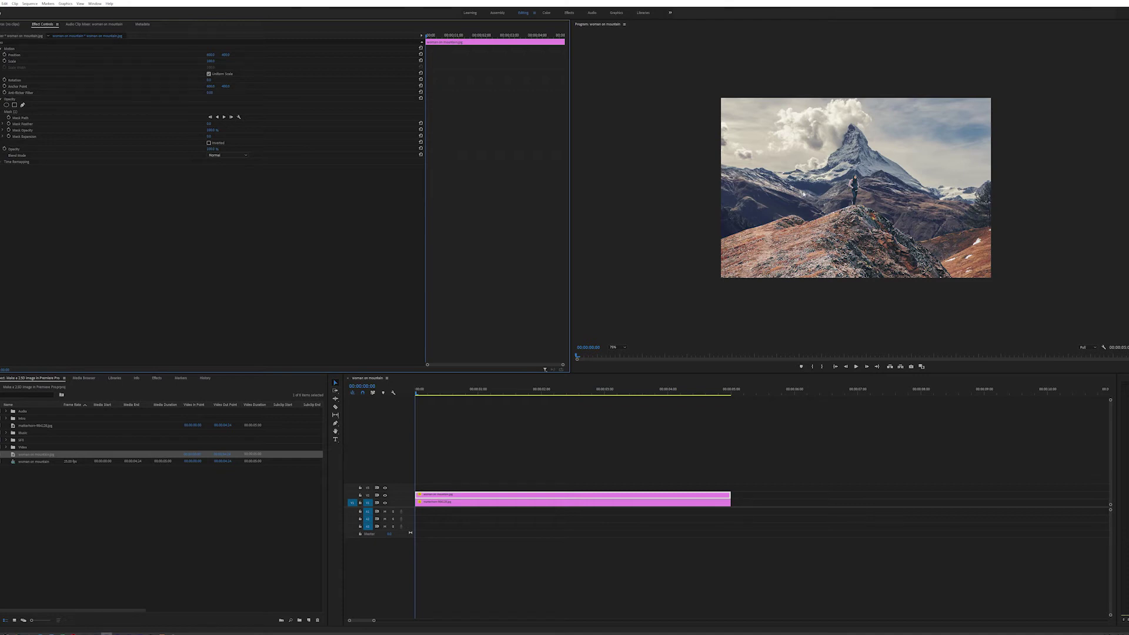
Step: Set the Matterhorn clip's scale to 60 and its Position Y to about 512
click(441, 503)
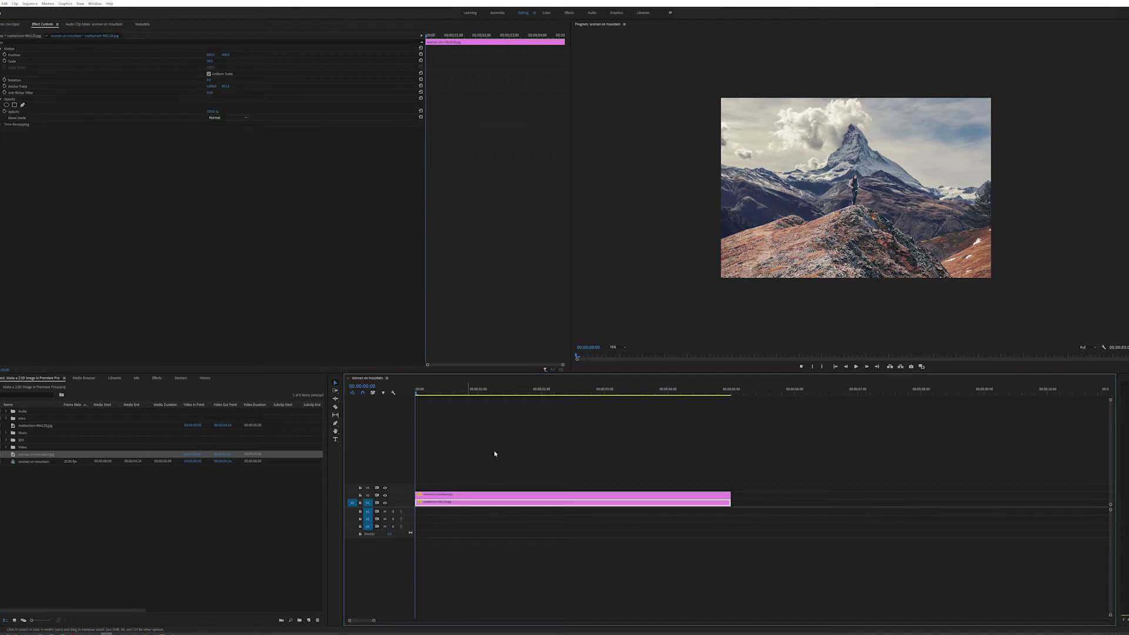
click(213, 61)
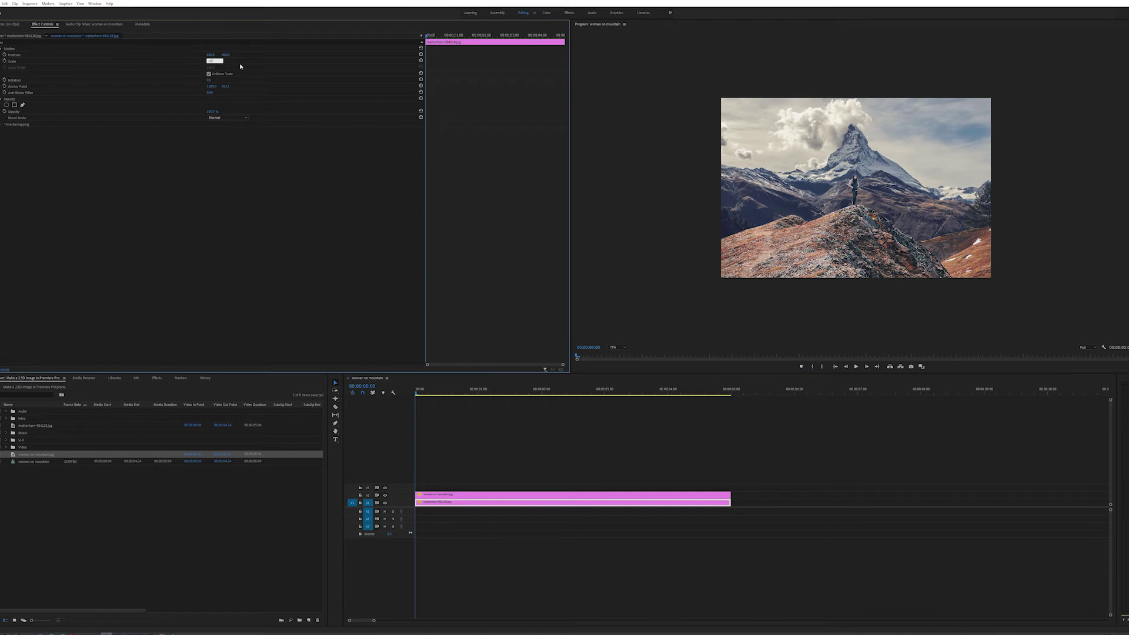
text(60)
key(Return)
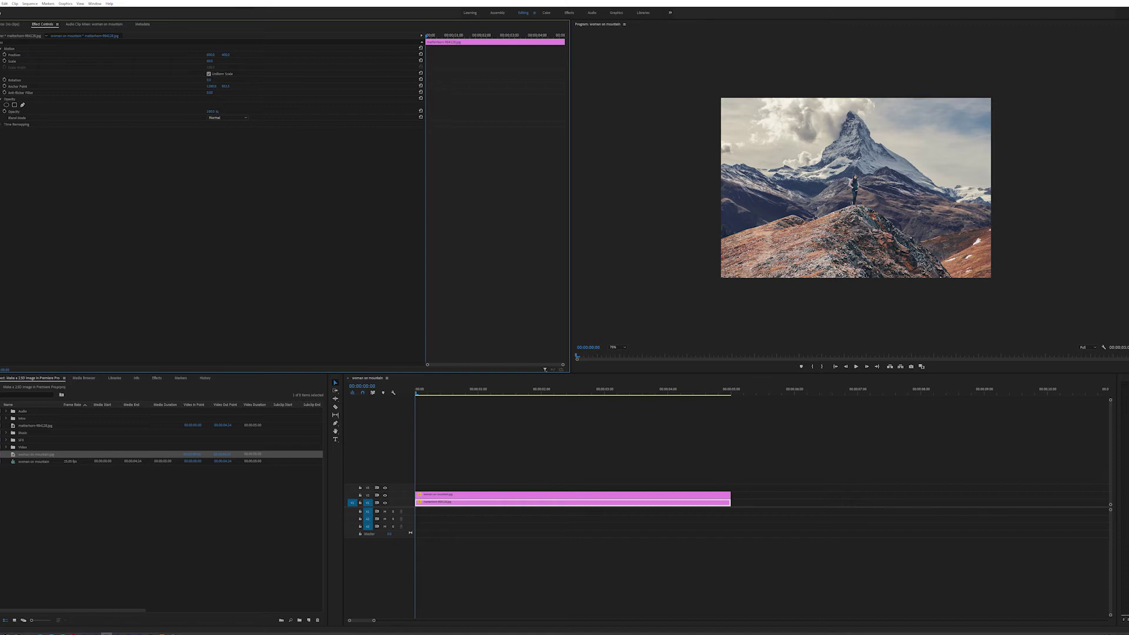
drag(228, 55, 227, 60)
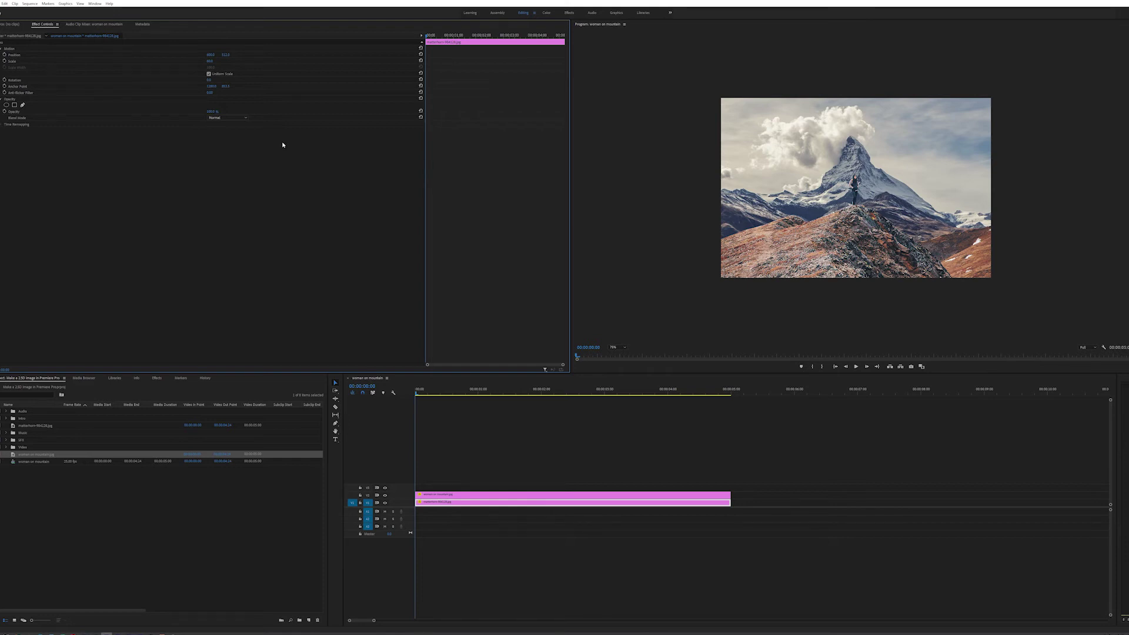
Step: Keyframe the Matterhorn's Position Y from 512 at the start to 412 at the clip end
click(412, 395)
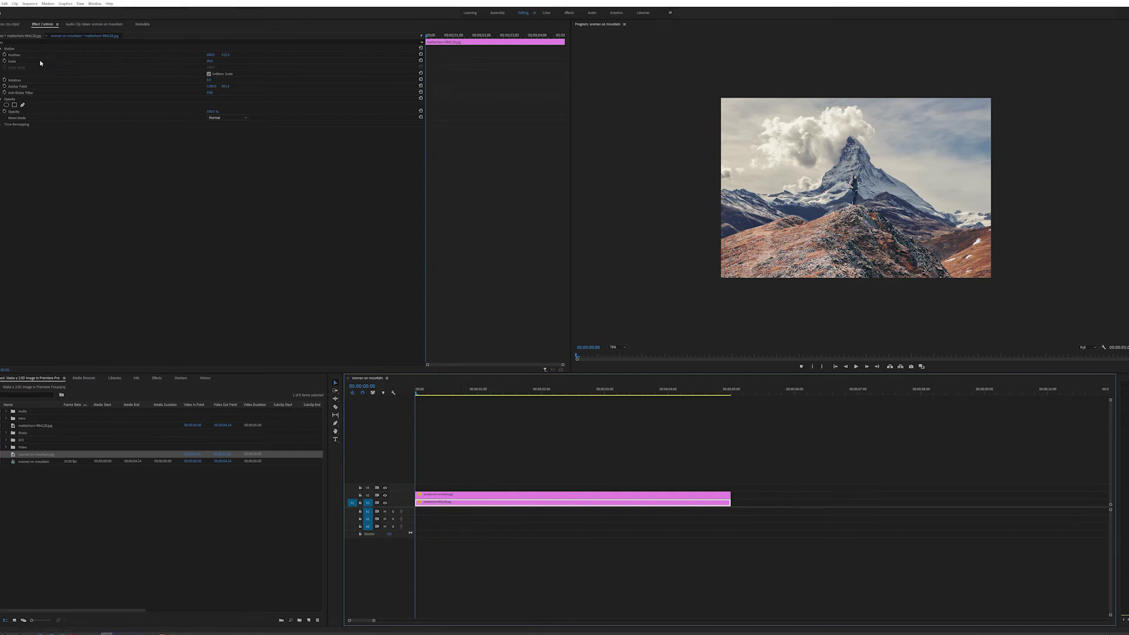
click(5, 56)
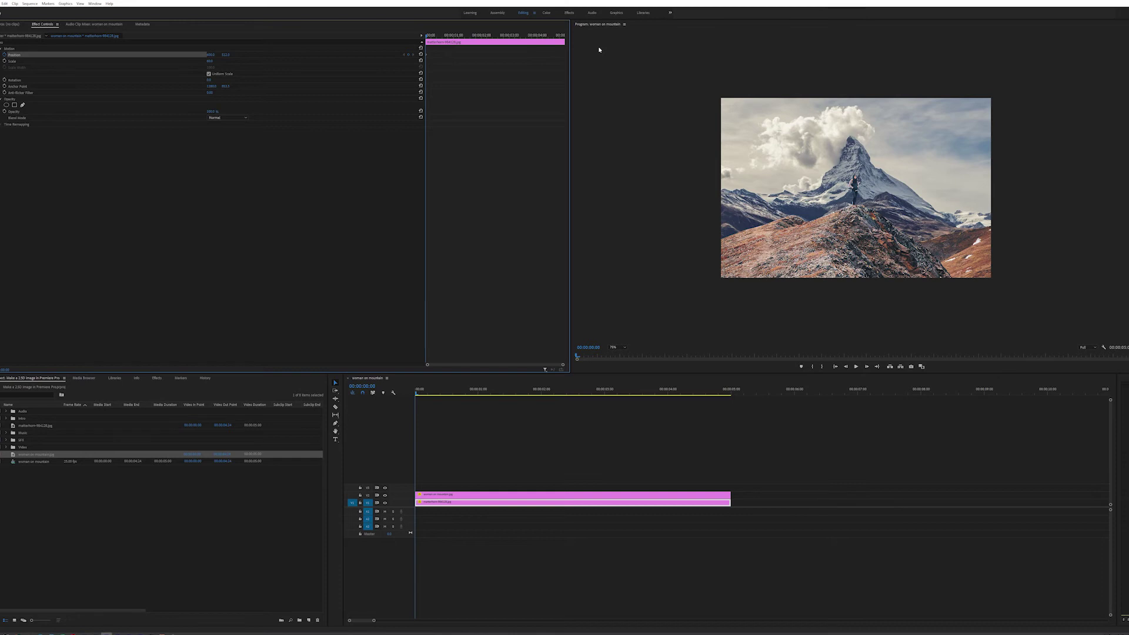
key(End)
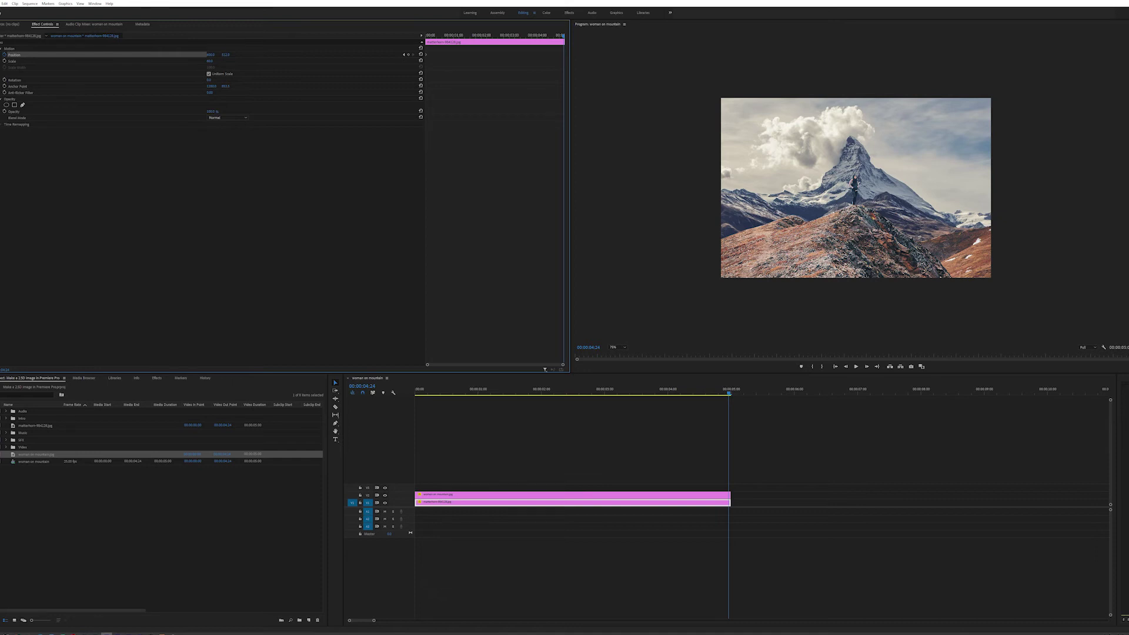
key(Return)
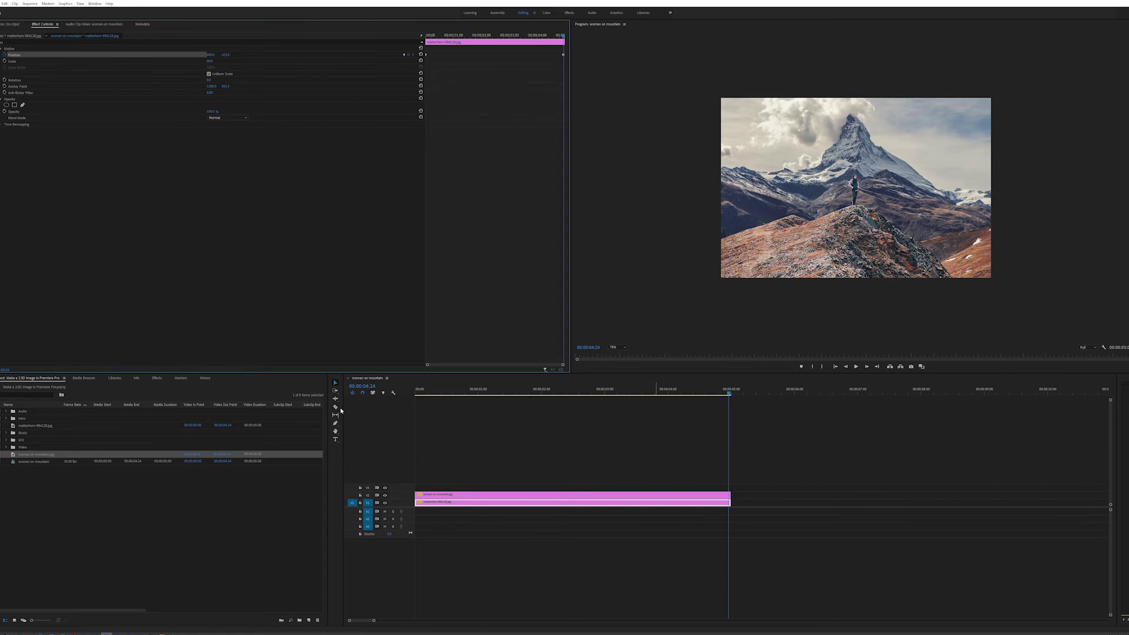
click(378, 410)
key(shift+Left)
key(shift+Left)
key(shift+Left)
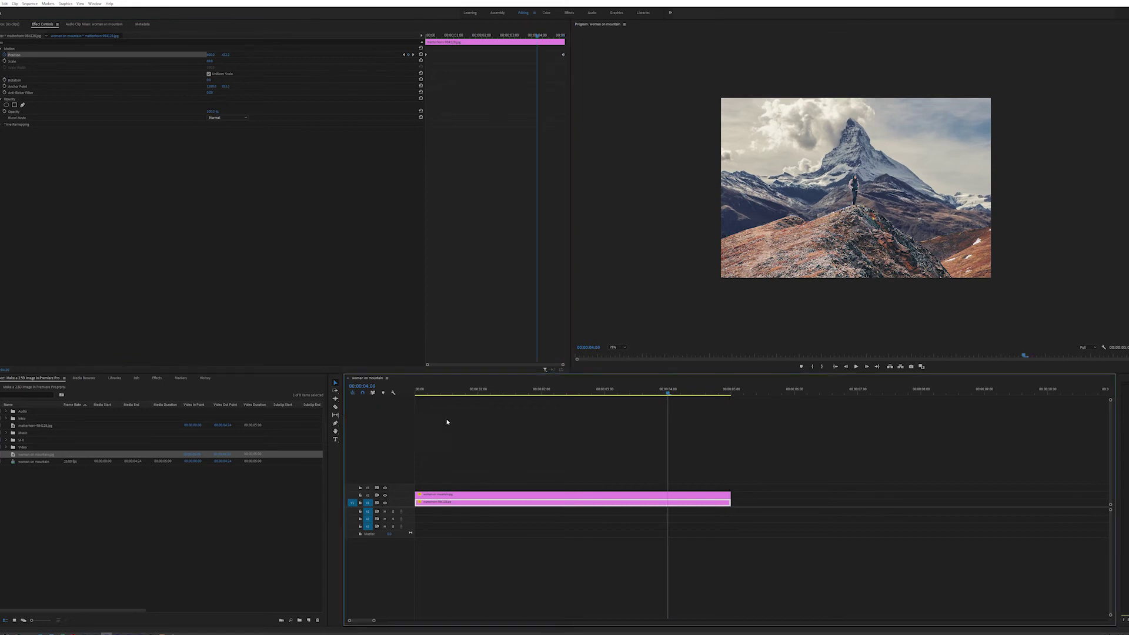
drag(735, 401, 730, 403)
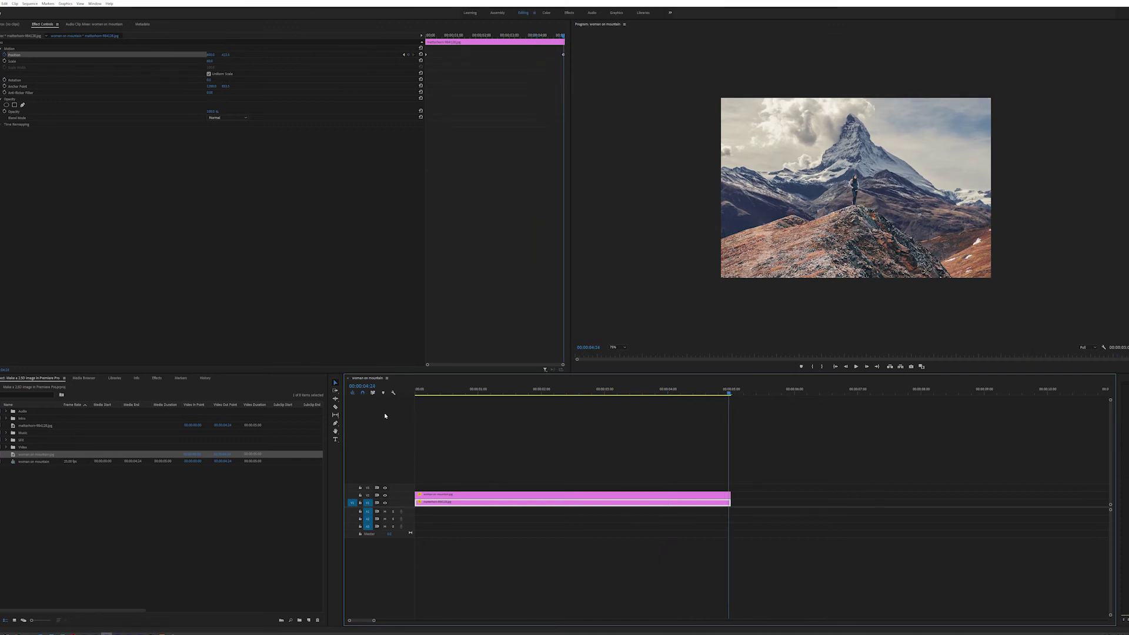
Step: Keyframe the woman layer's scale from 100 at the start to 120 at the clip end
key(Home)
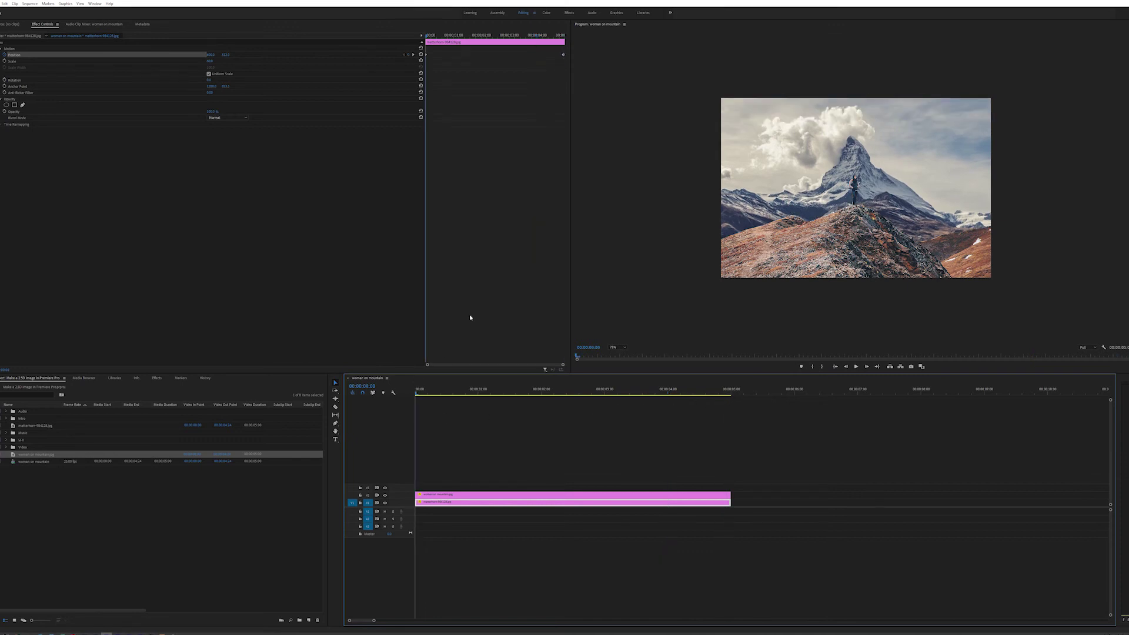
click(454, 495)
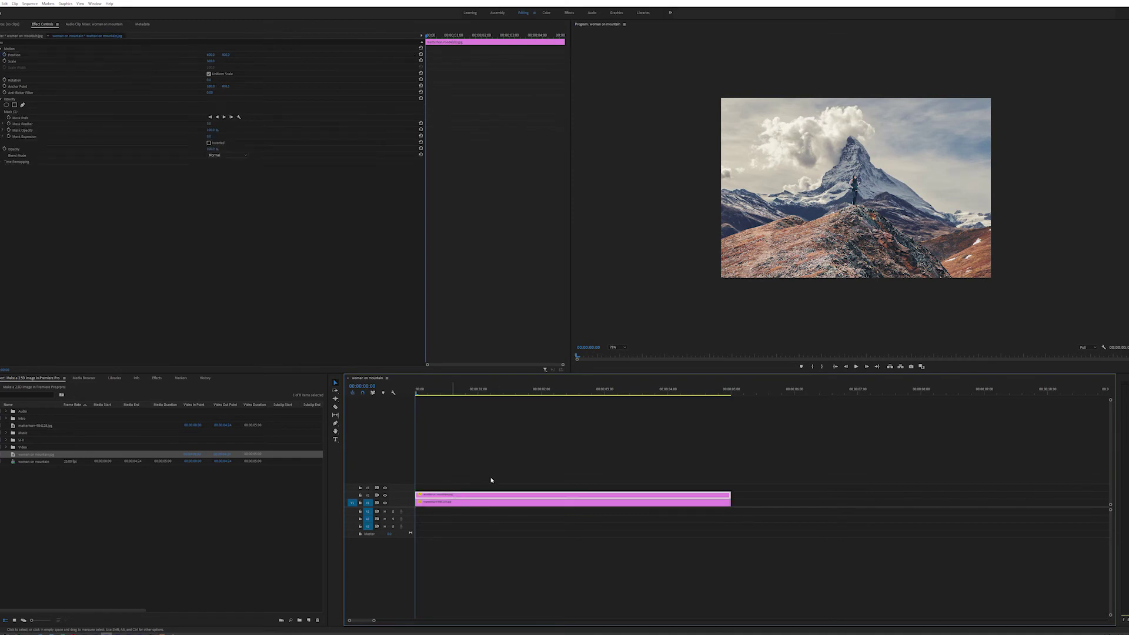
click(5, 61)
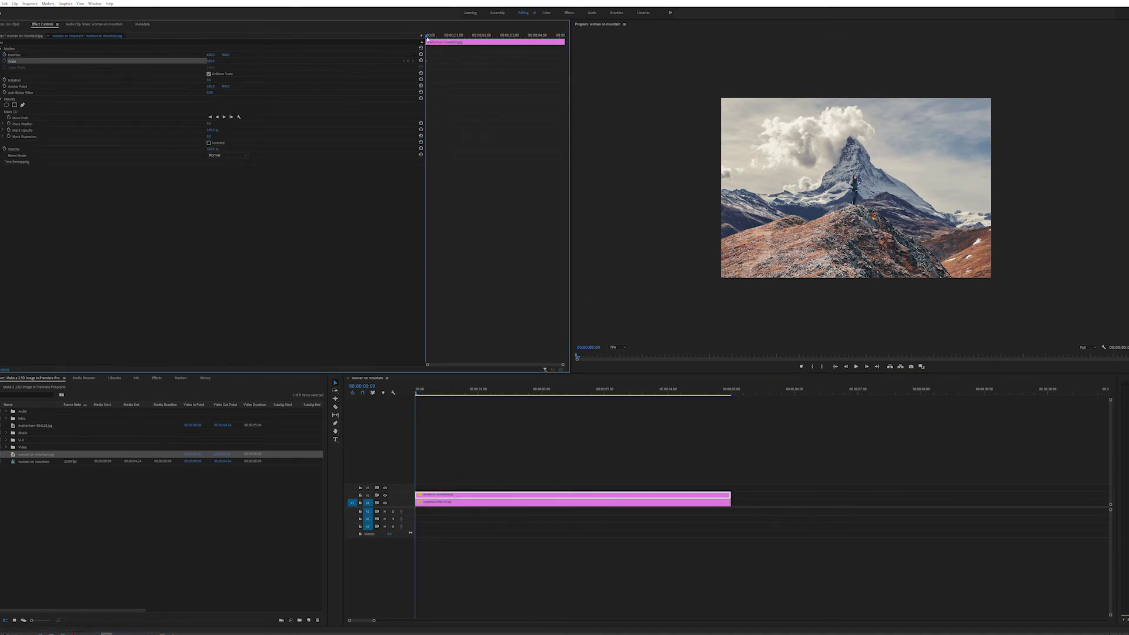
drag(502, 45, 590, 50)
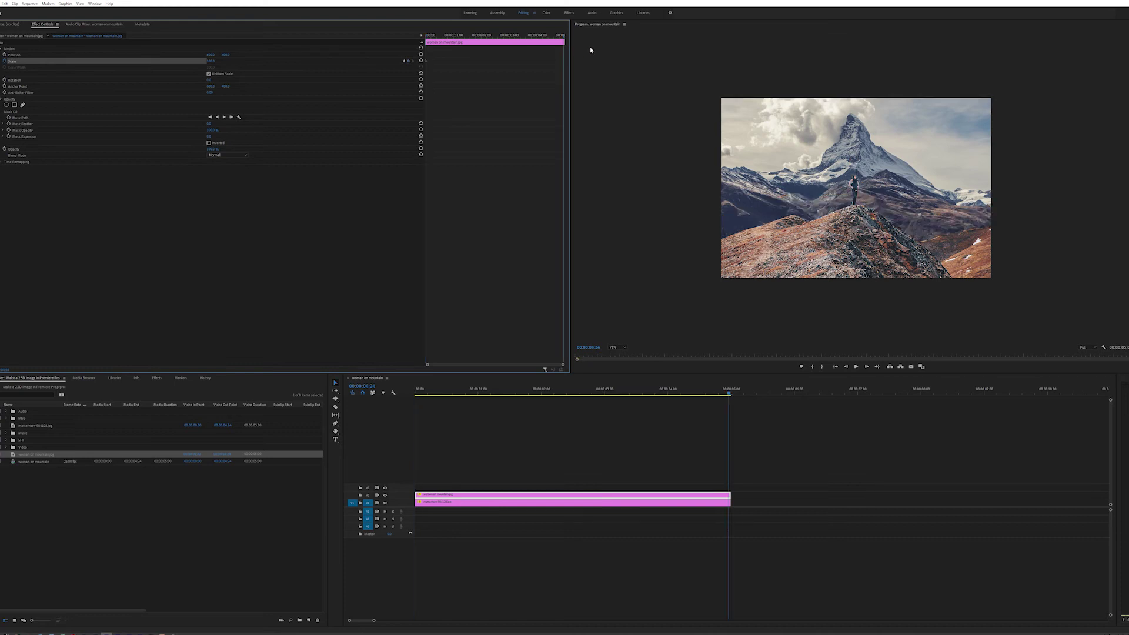
click(228, 61)
text(120)
key(Return)
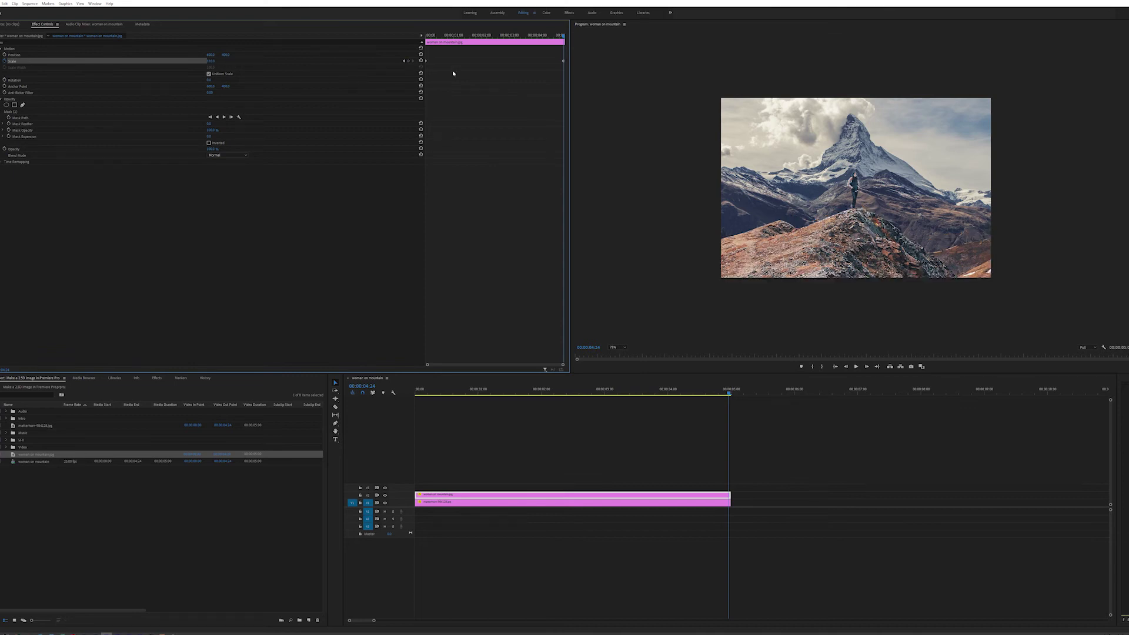
Step: Add Position keyframes to the woman layer, with Y 400 on the last frame
click(405, 62)
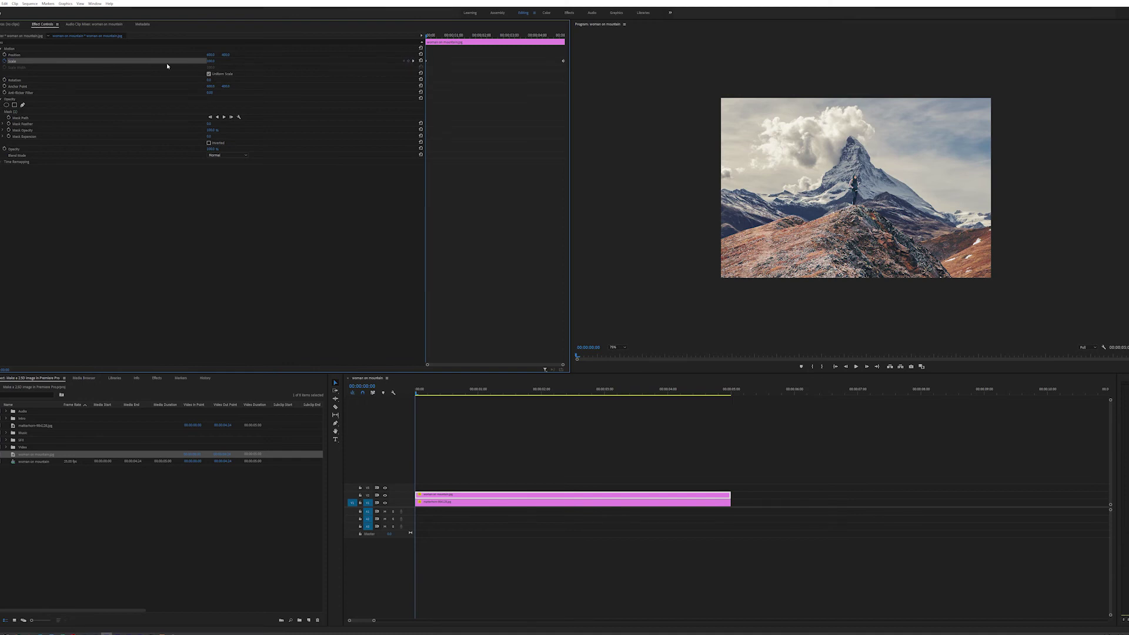
click(5, 55)
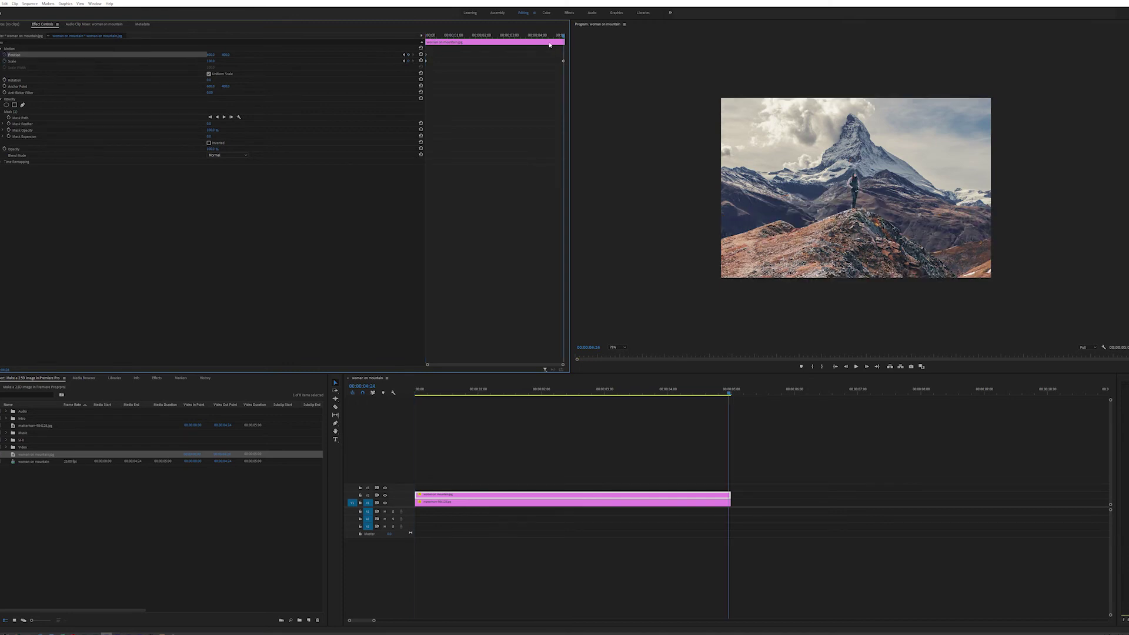
key(Down)
key(Left)
key(Left)
key(Left)
key(Right)
key(Right)
click(227, 54)
key(Return)
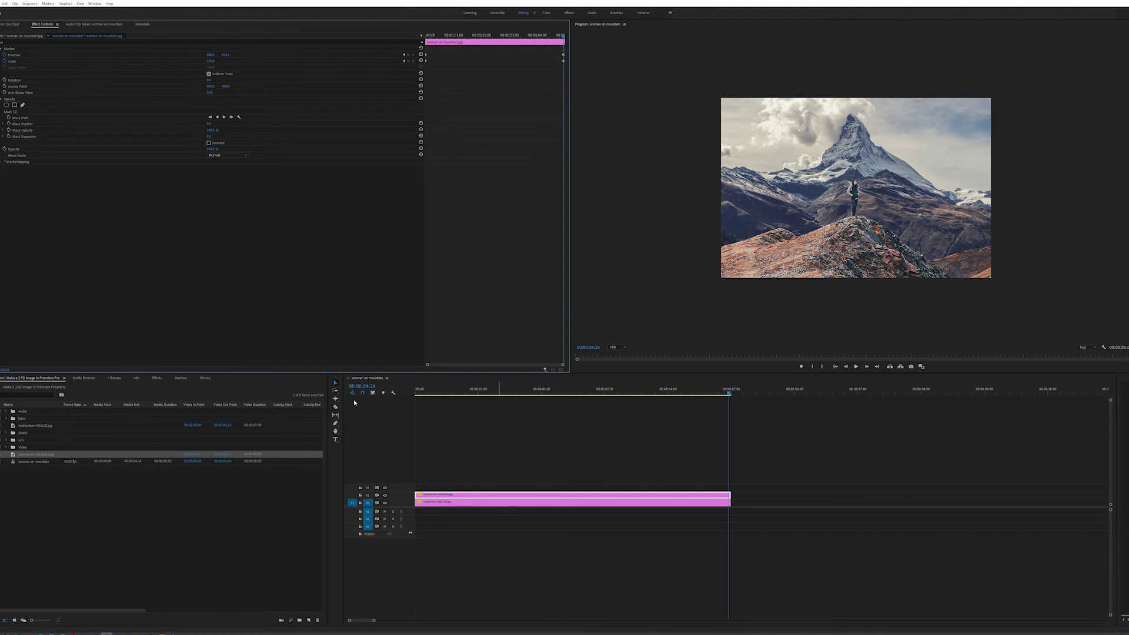
click(354, 399)
key(Home)
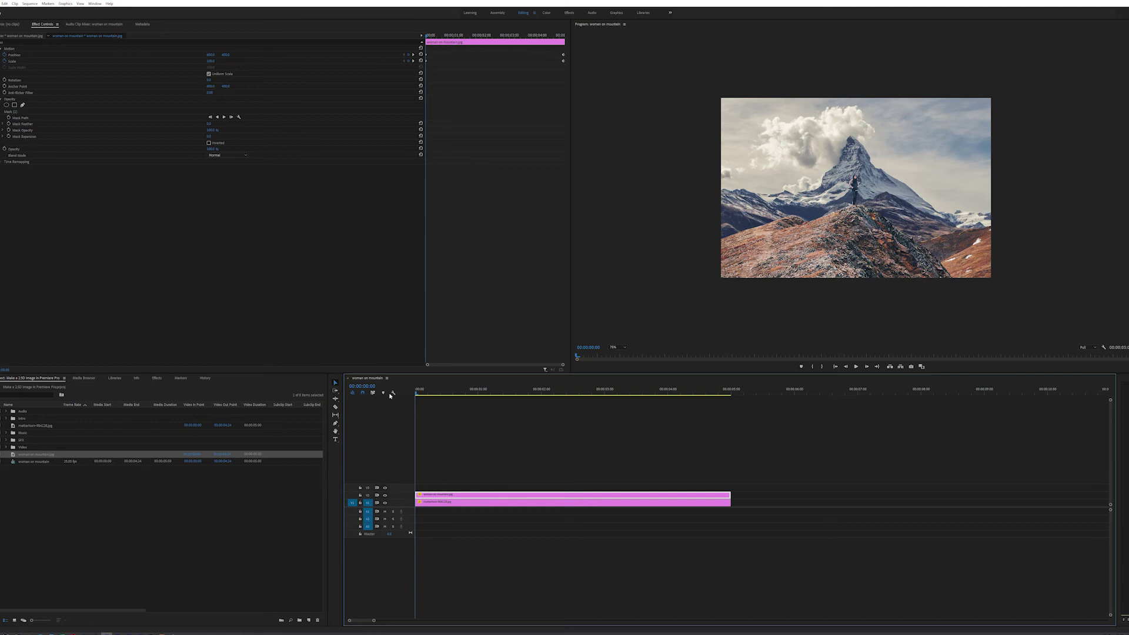
key(space)
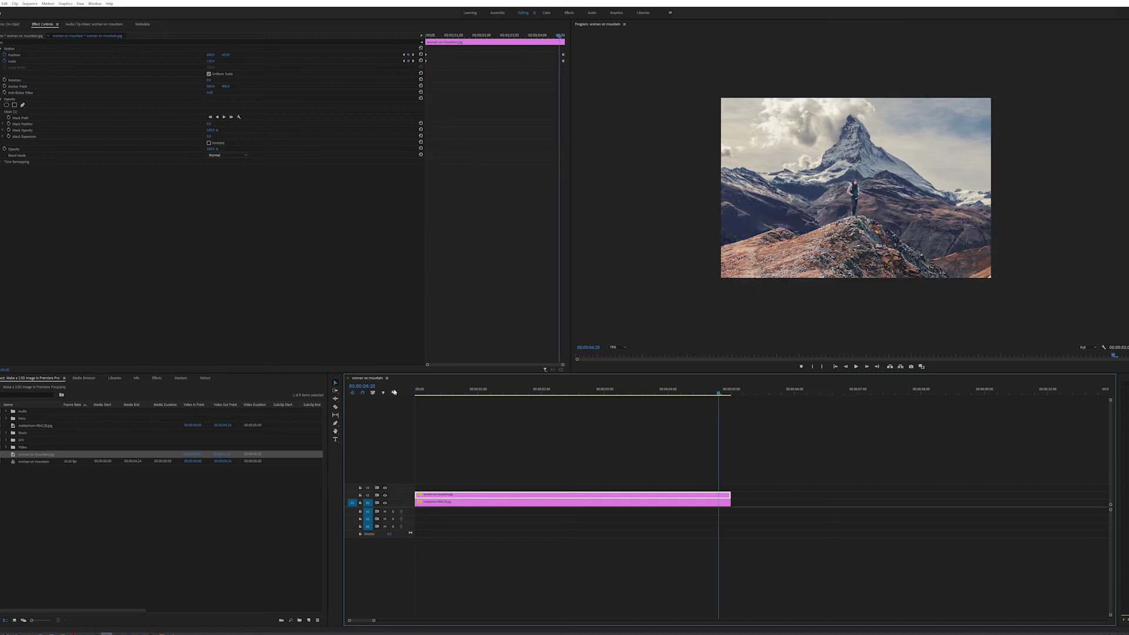
key(Home)
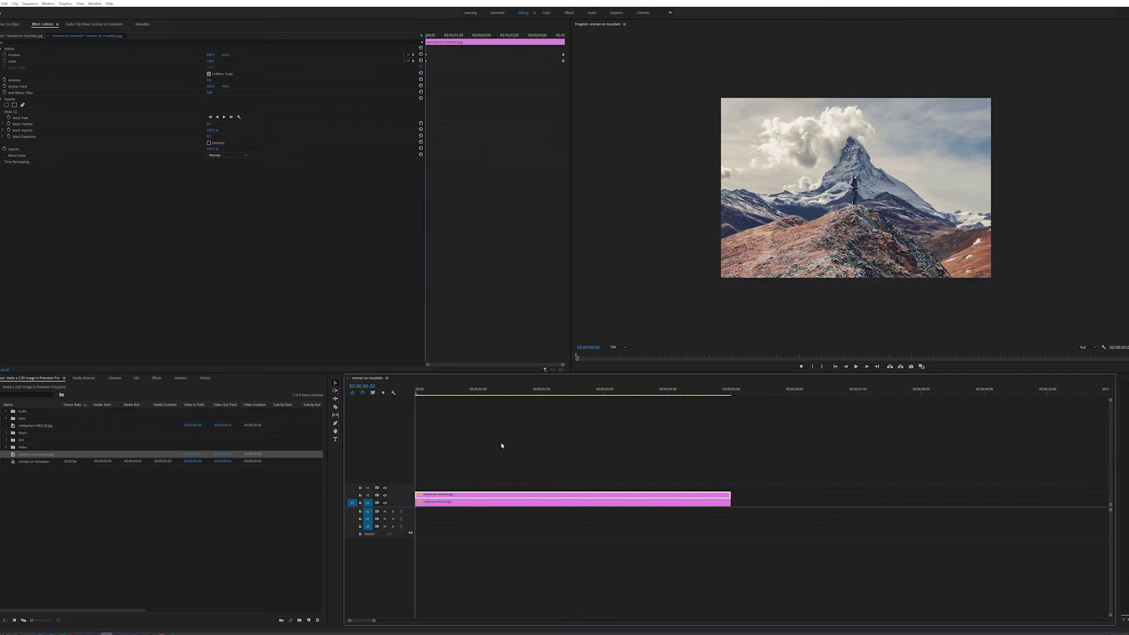